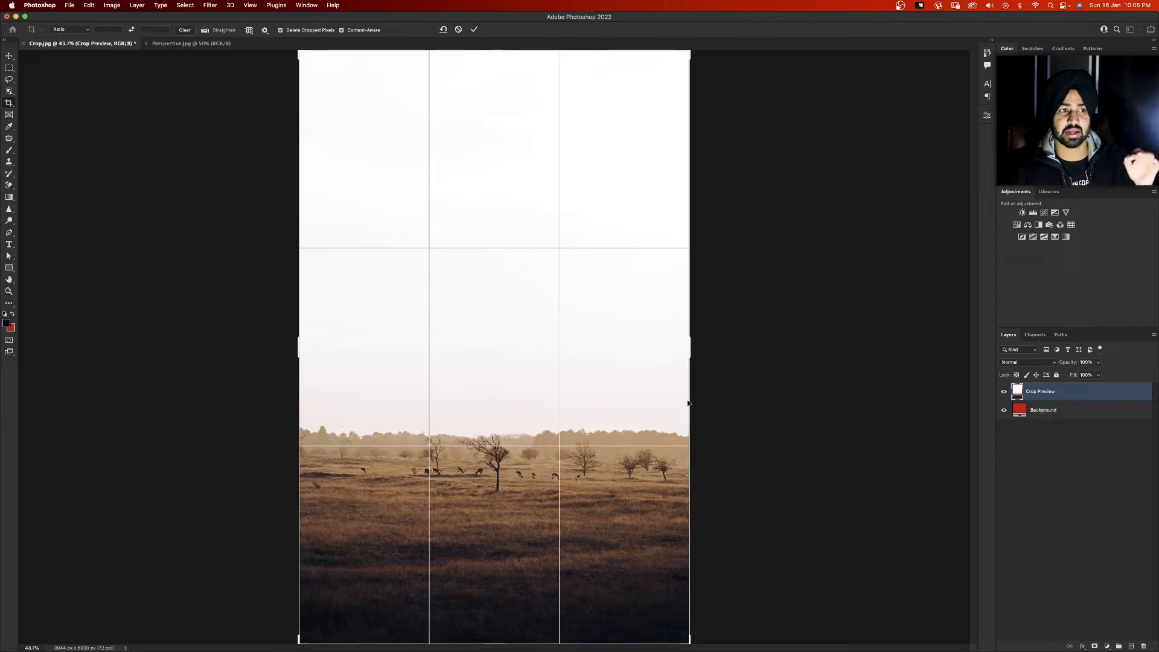
- Try cropping away most of the sky above the trees, keeping the full width, to about 3944 × 2690 px
mouse_move(690, 348)
mouse_down()
mouse_move(682, 340)
mouse_move(668, 357)
mouse_move(689, 348)
mouse_up()
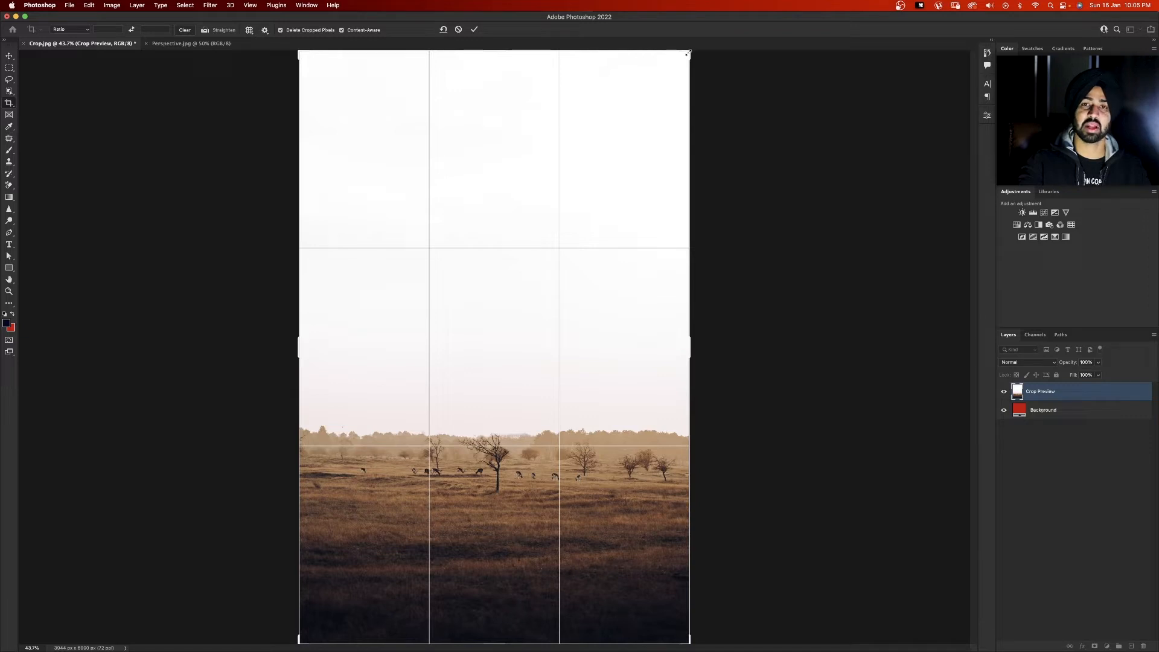
mouse_move(690, 53)
mouse_down()
mouse_move(622, 126)
mouse_move(673, 85)
mouse_move(678, 60)
mouse_up()
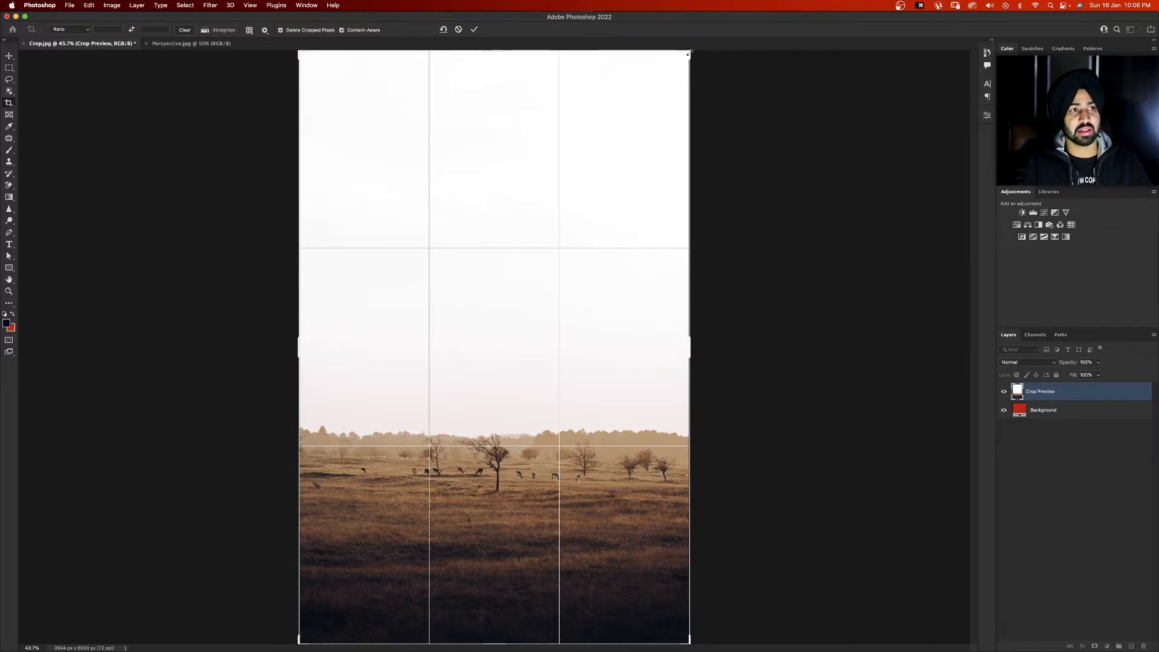
drag(689, 55, 673, 98)
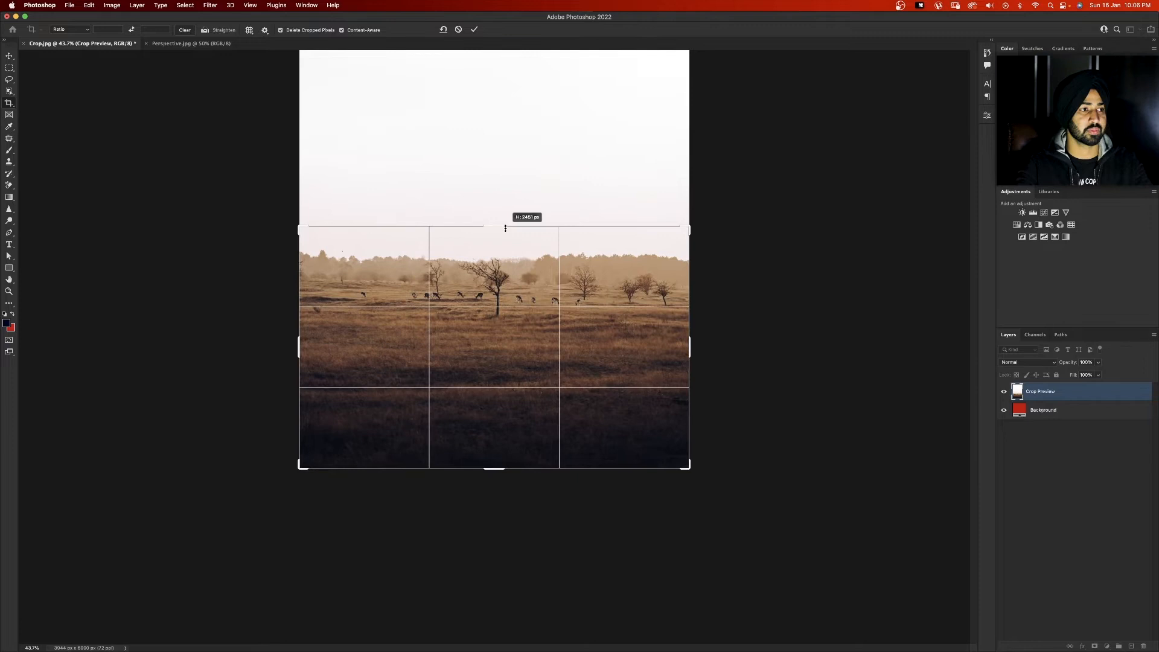
drag(506, 228, 494, 204)
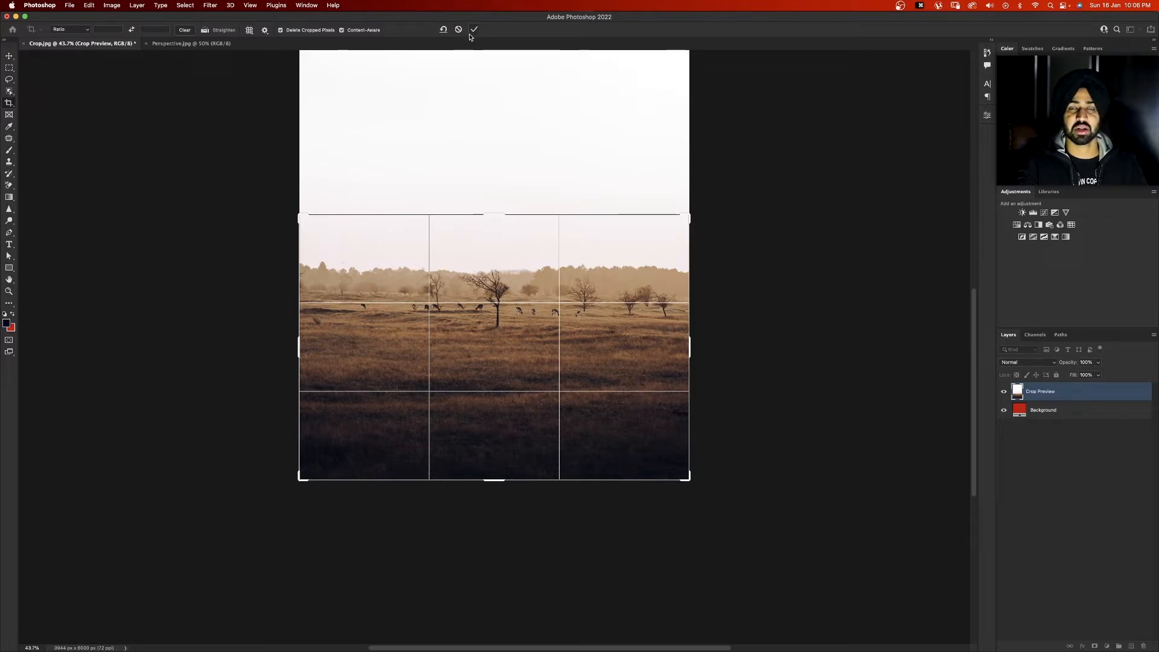
key(Return)
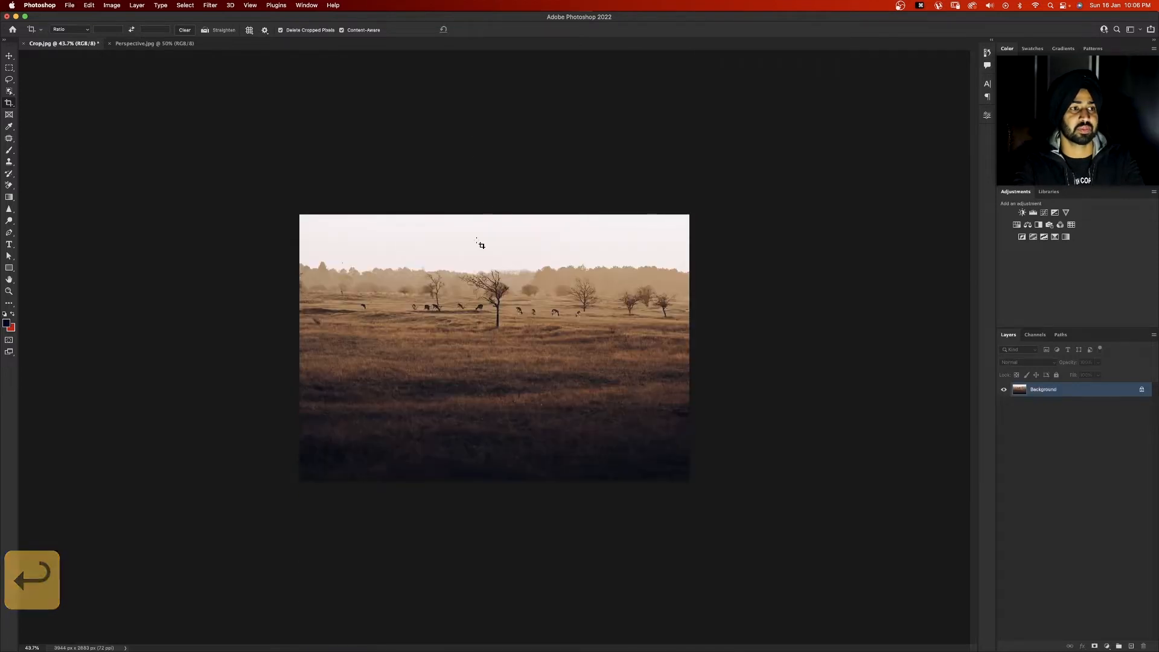
- Start a fresh crop of the full photo and constrain its aspect ratio to 1:1 (Square)
key(v)
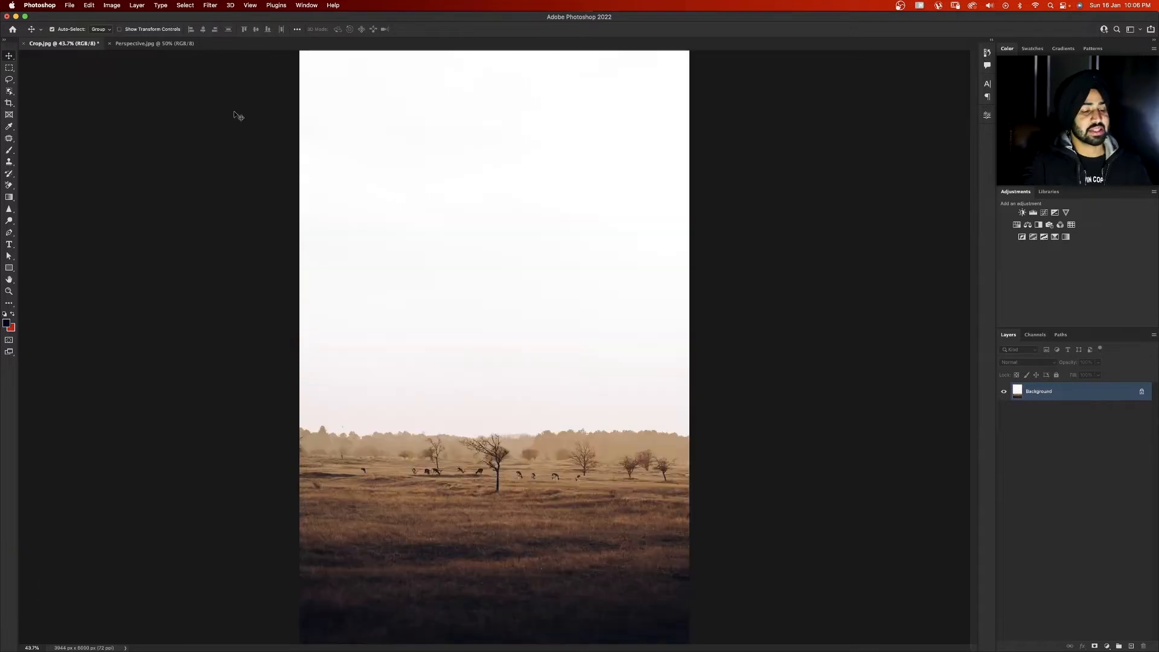
key(c)
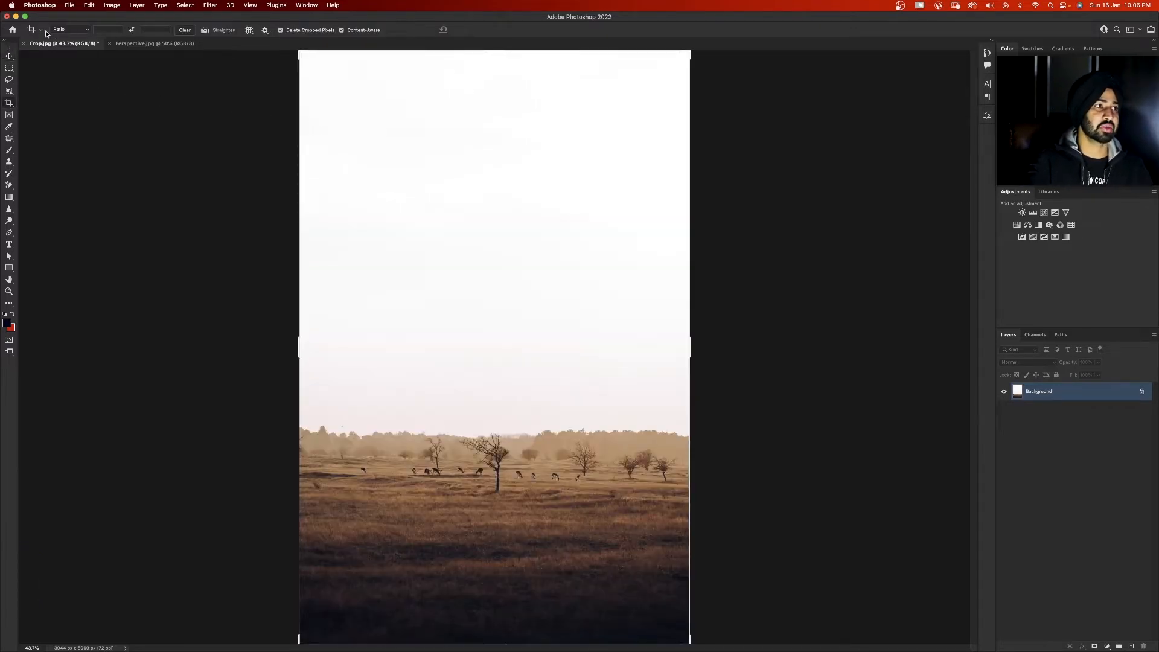
click(78, 32)
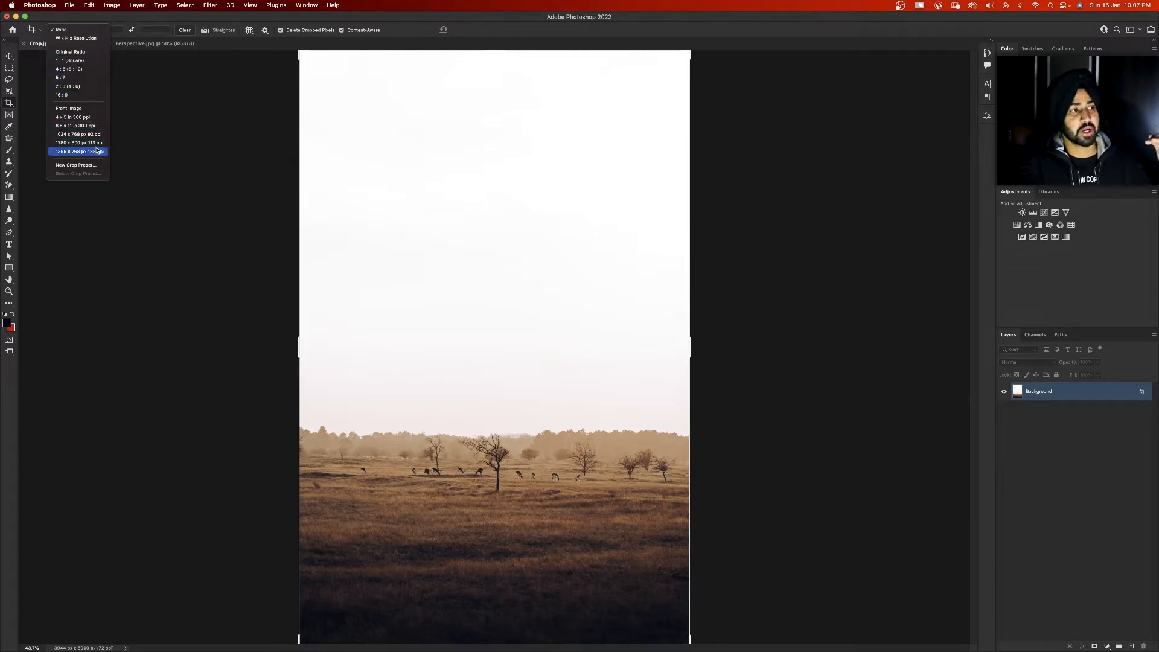
click(71, 60)
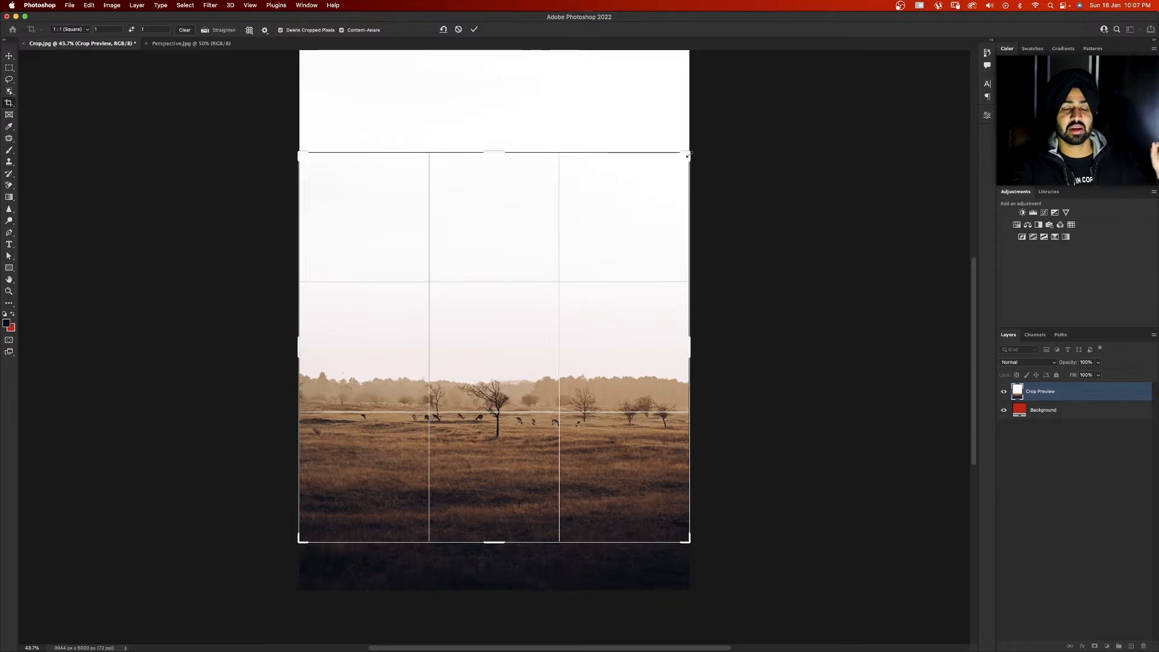
- Try a smaller square crop of about 2262 × 2262 px around the central tree and undo it
drag(686, 155, 652, 186)
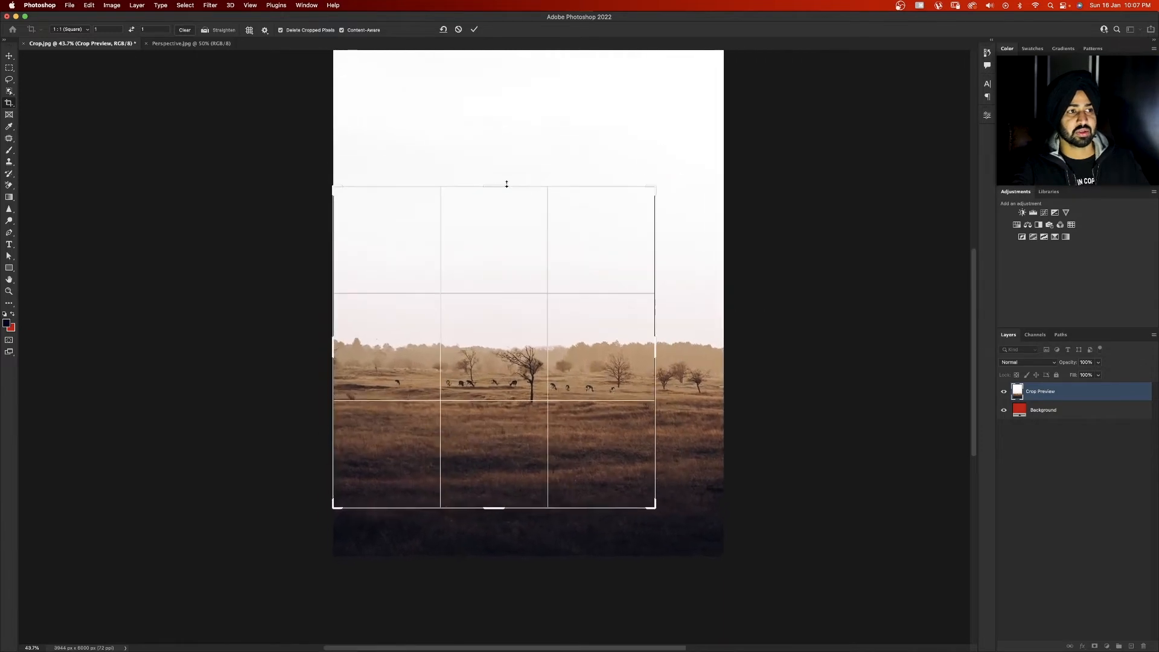
drag(499, 186, 524, 238)
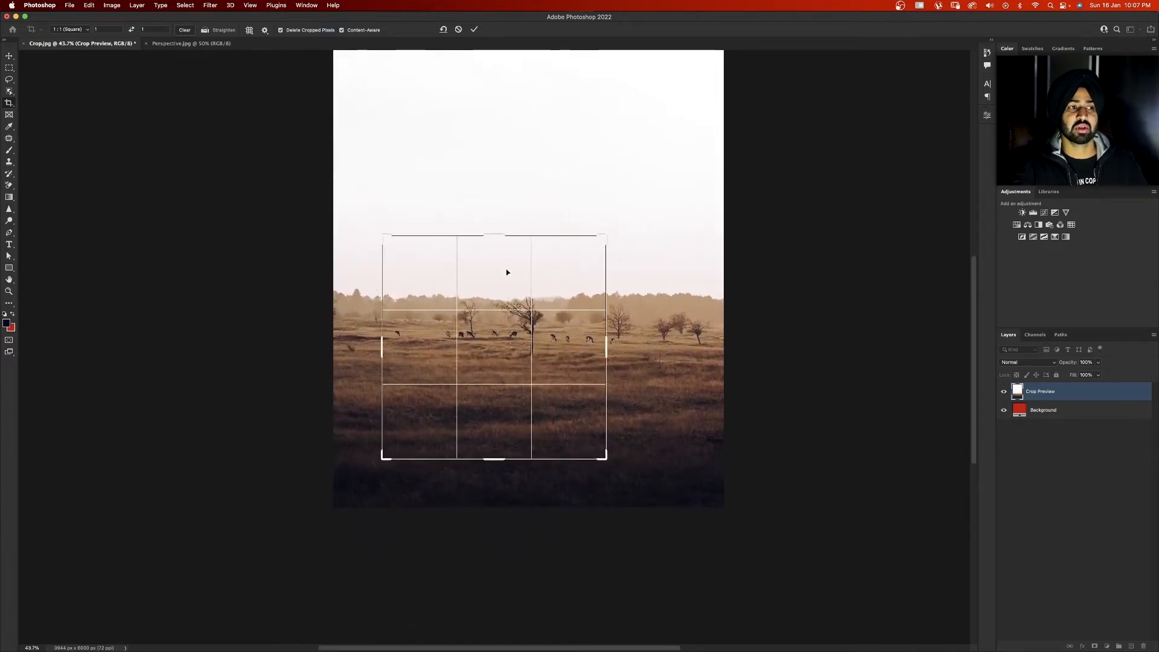
drag(507, 365, 480, 390)
key(Return)
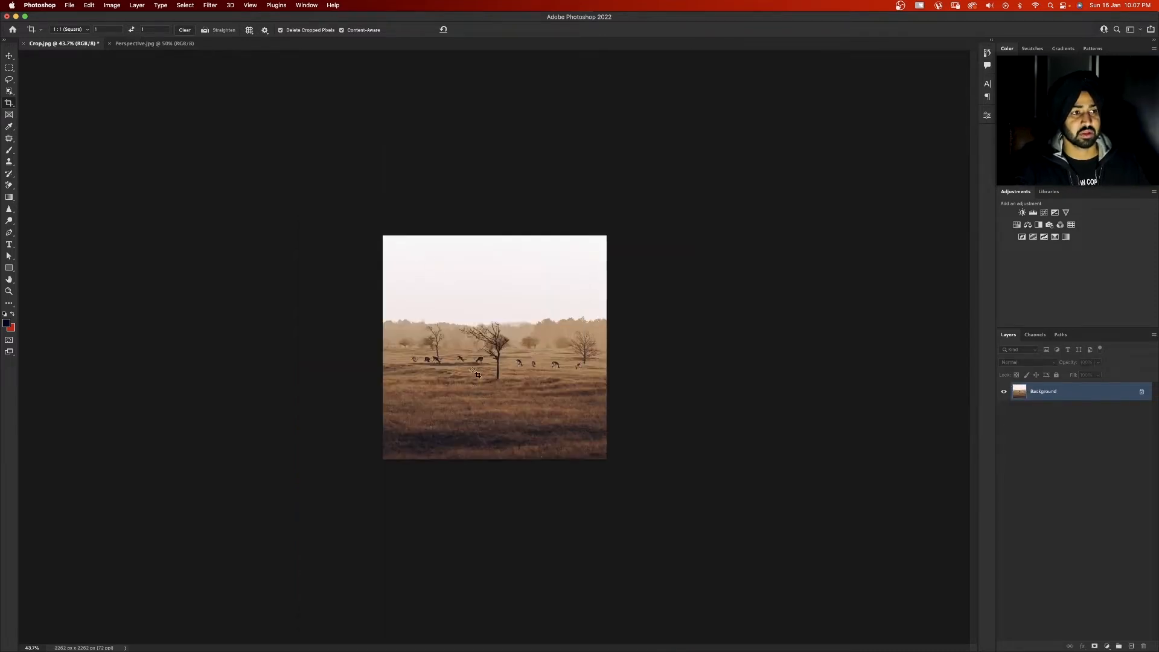
key(super+z)
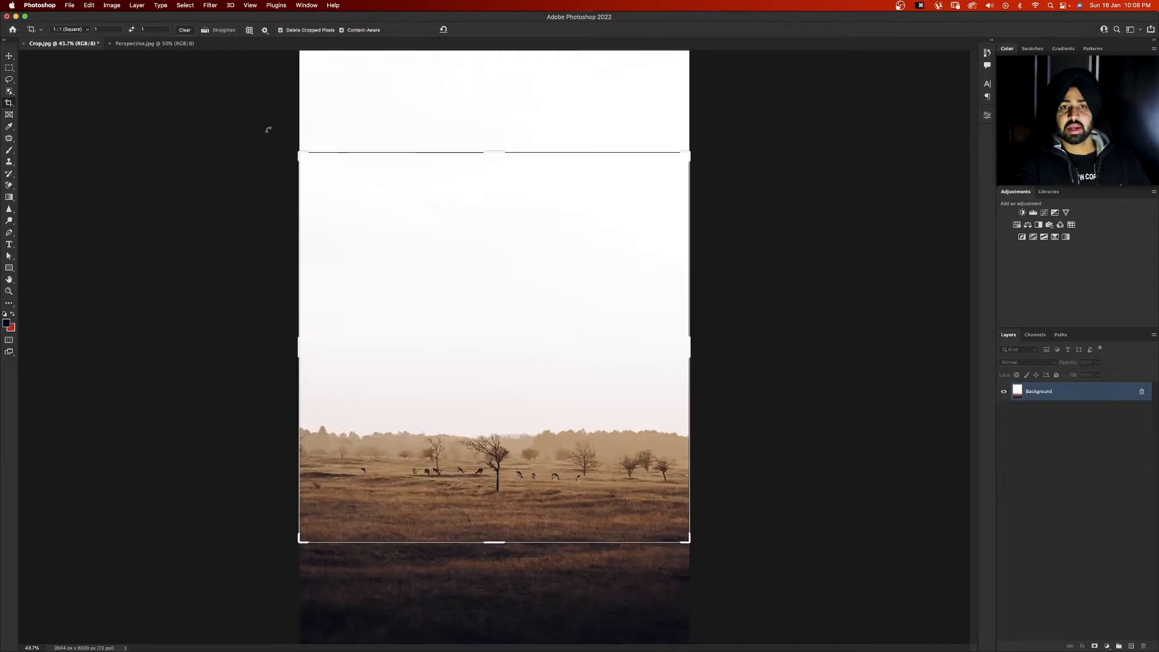
- Clear the crop ratio constraint and extend the crop frame to the photo's full height
click(185, 30)
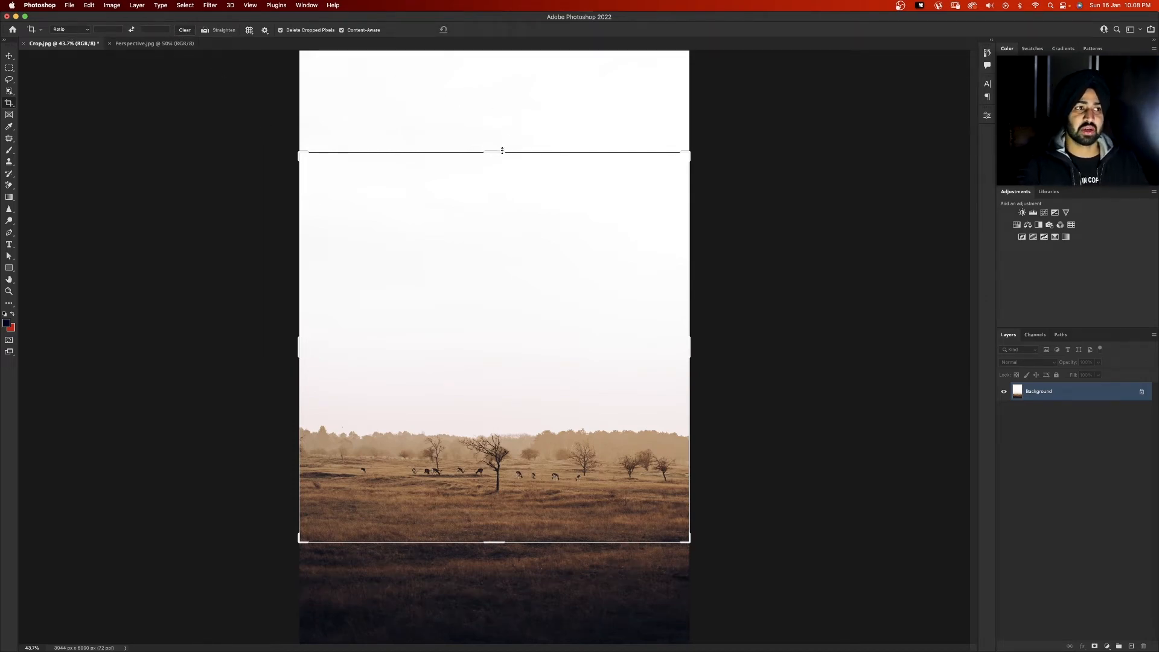
drag(502, 151, 495, 103)
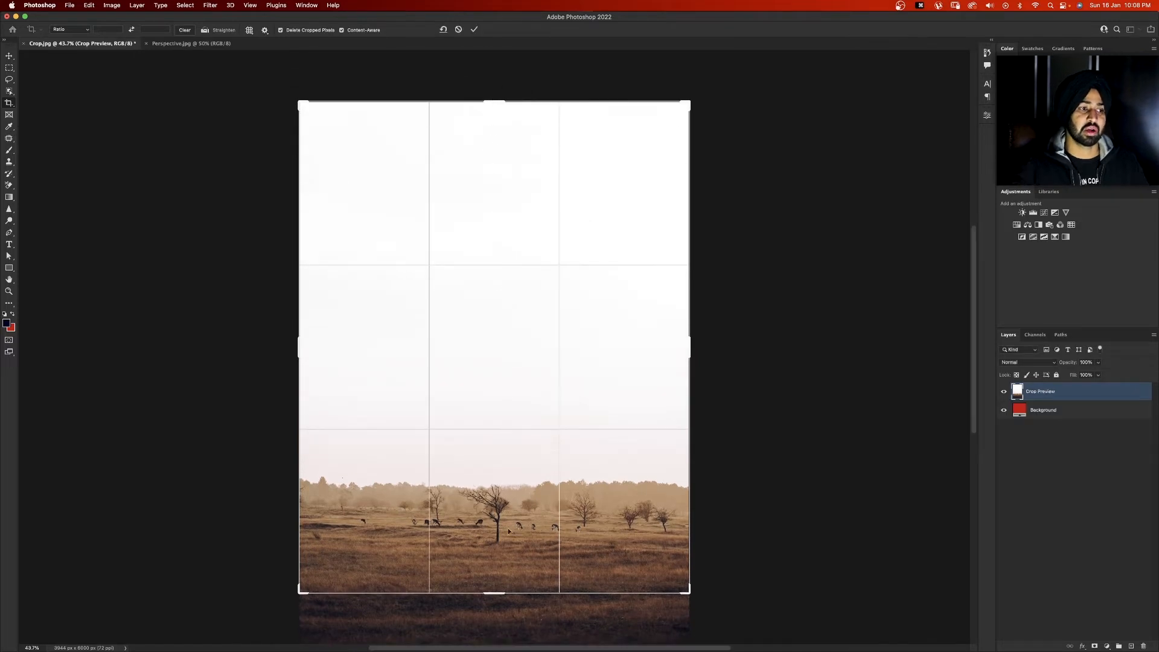
drag(495, 595, 494, 631)
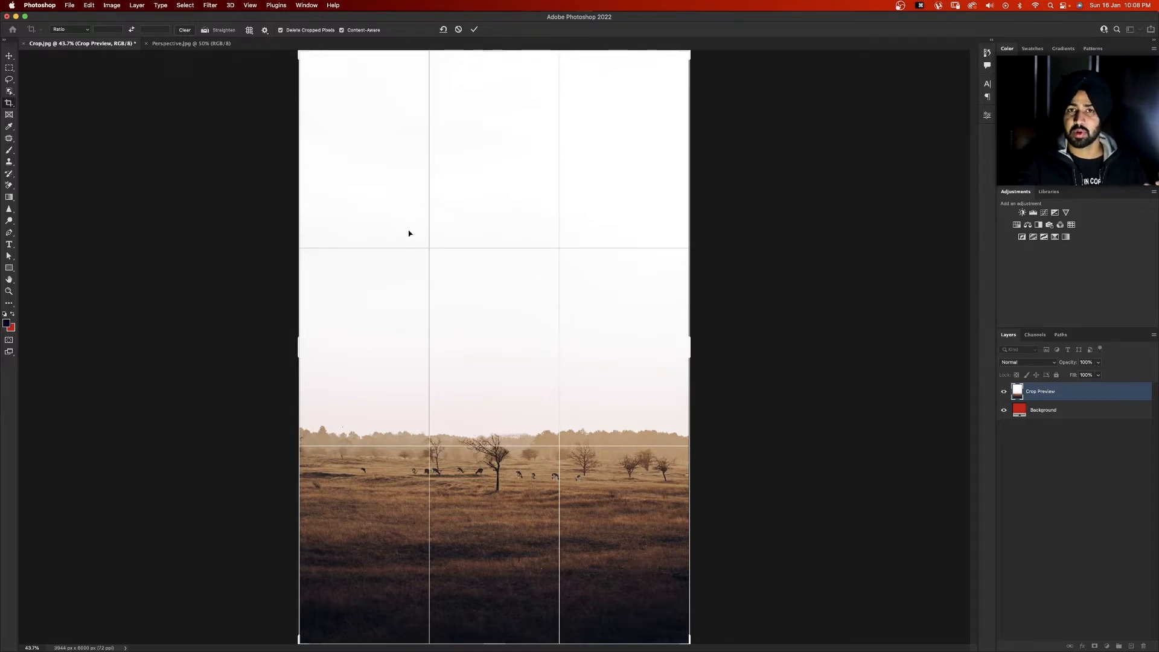
- Try the Grid and Golden Spiral crop overlays and return to Rule of Thirds
click(250, 31)
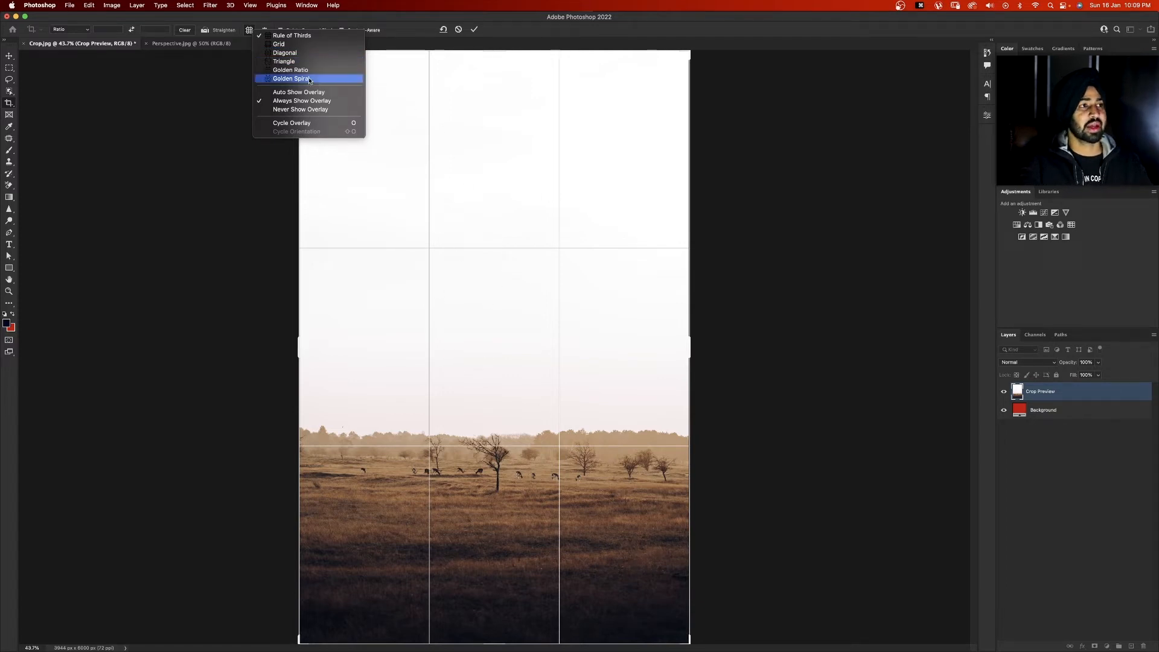
click(279, 44)
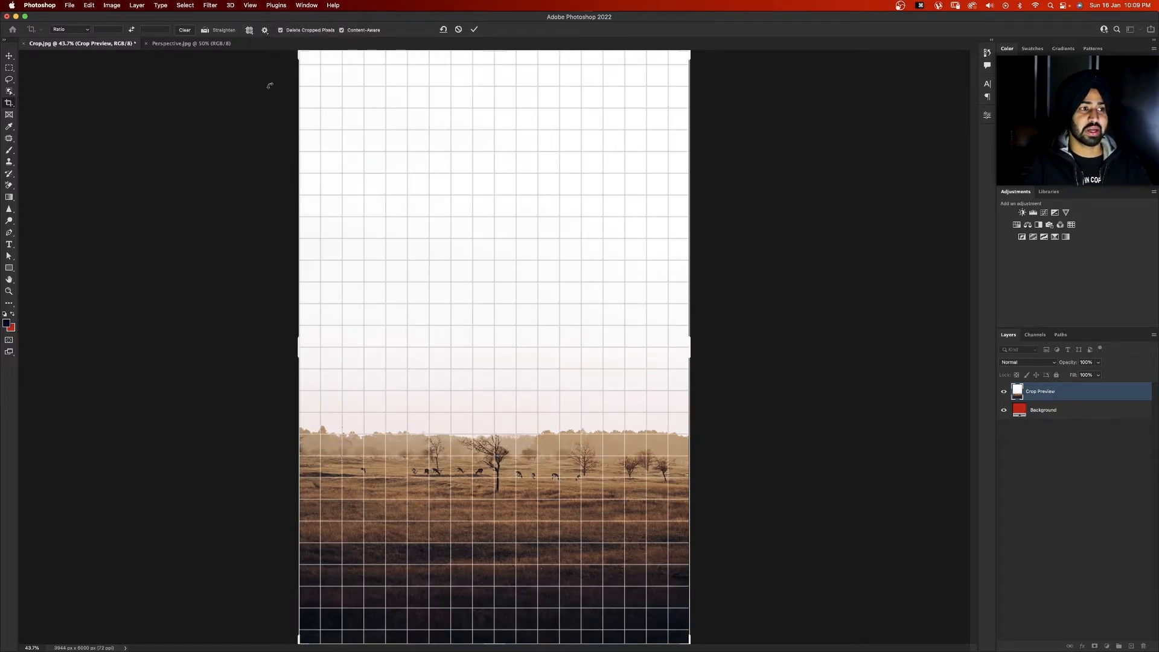
click(249, 29)
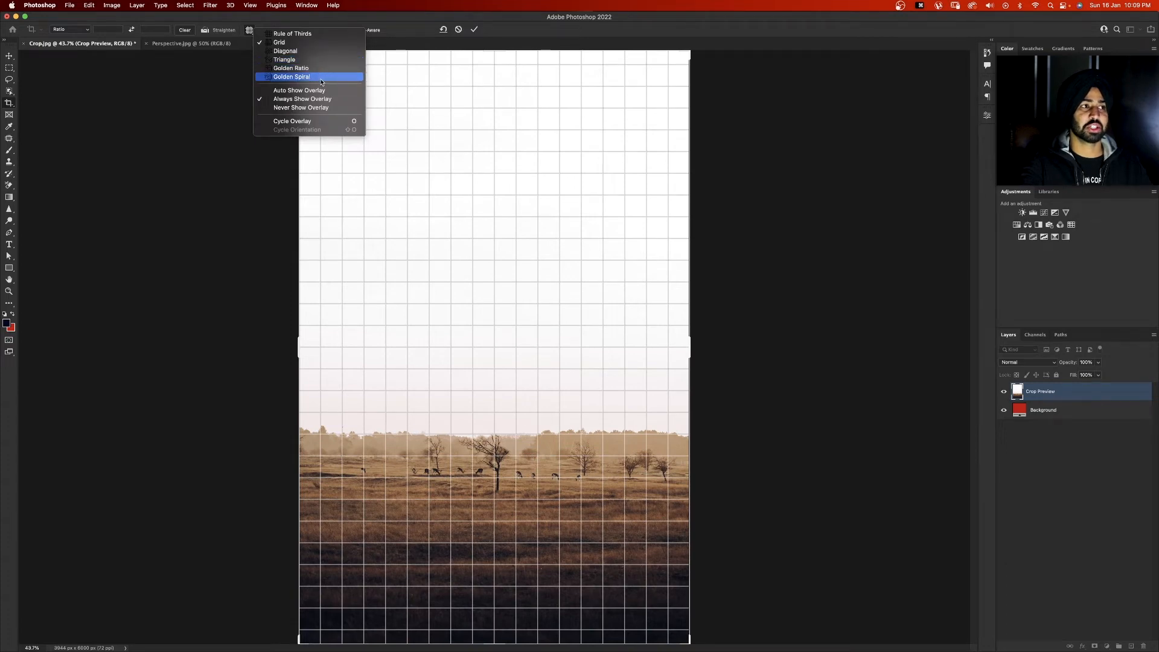
click(322, 78)
click(249, 29)
click(287, 39)
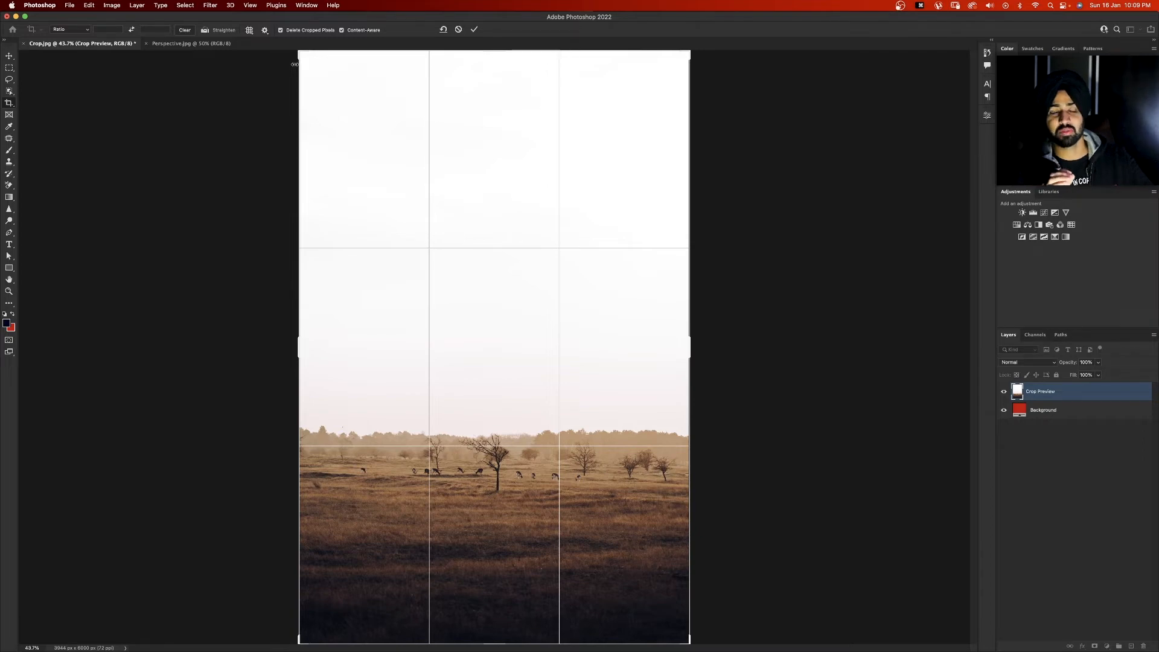
- Switch the Crop tool's Use Classic Mode option on and back off
click(264, 30)
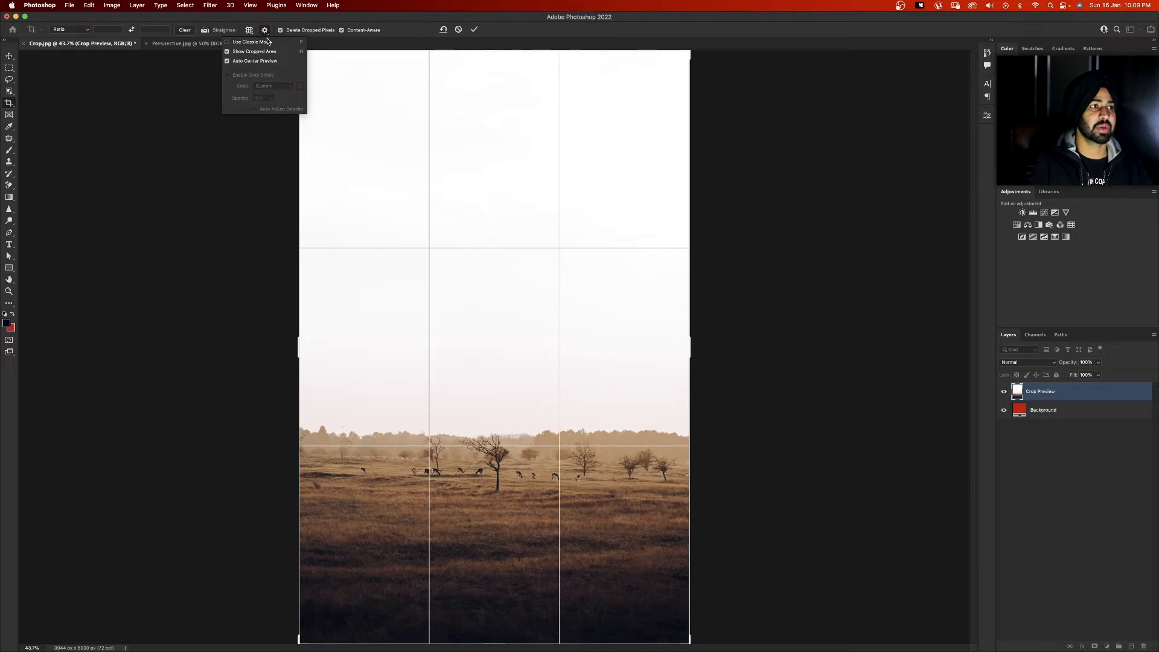
click(248, 42)
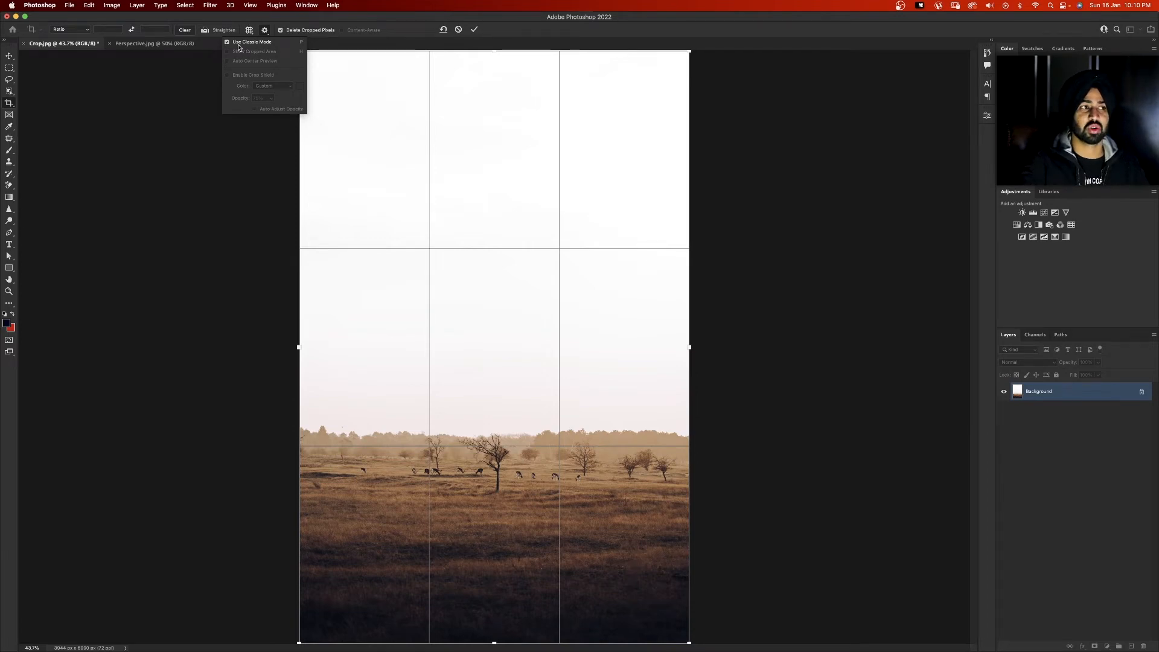
click(239, 45)
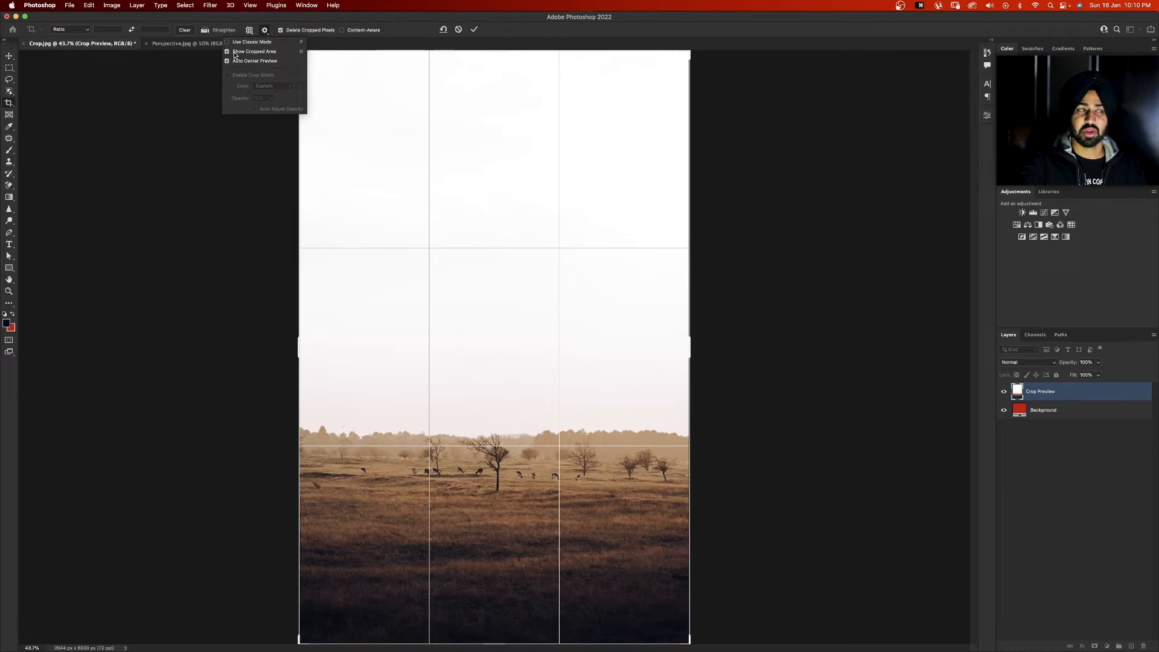
- Try narrowing the crop with Show Cropped Area off, and restore both the option and the full-width frame
click(235, 53)
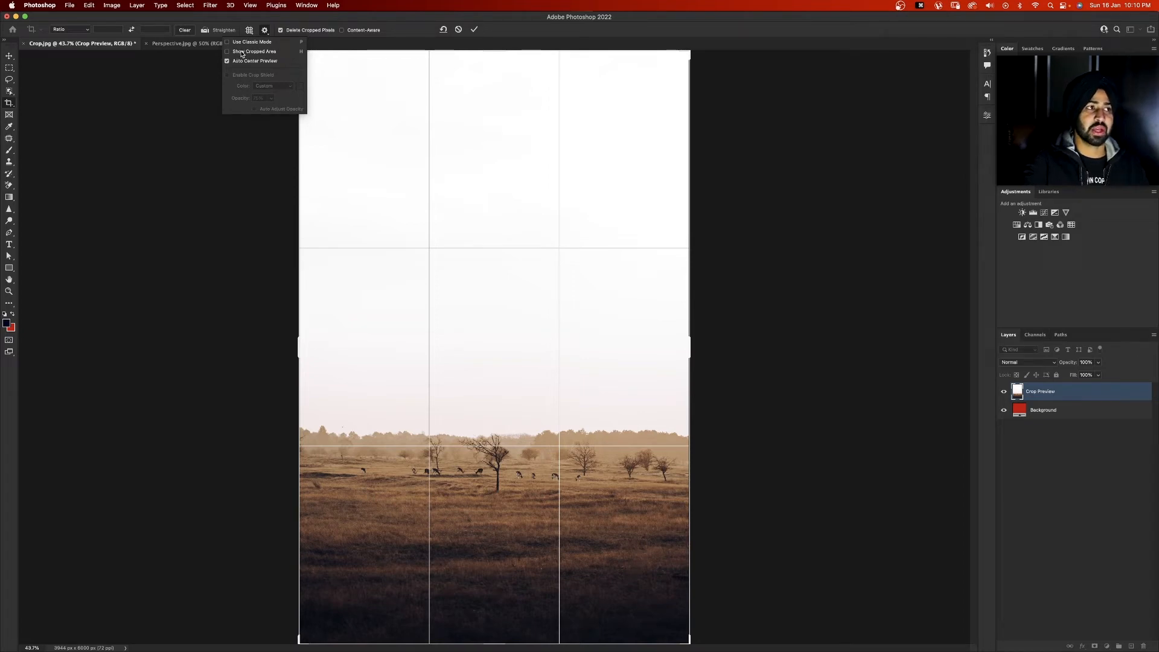
mouse_move(698, 348)
mouse_down()
mouse_move(610, 344)
mouse_move(689, 340)
mouse_move(679, 344)
mouse_up()
key(super+z)
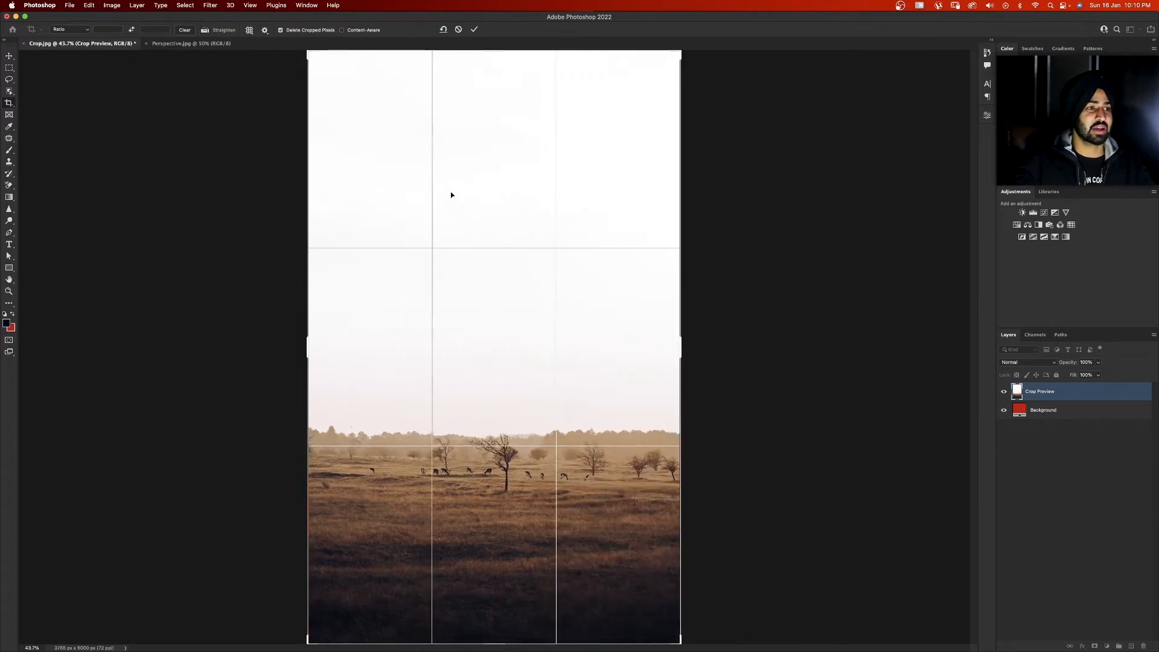
click(264, 30)
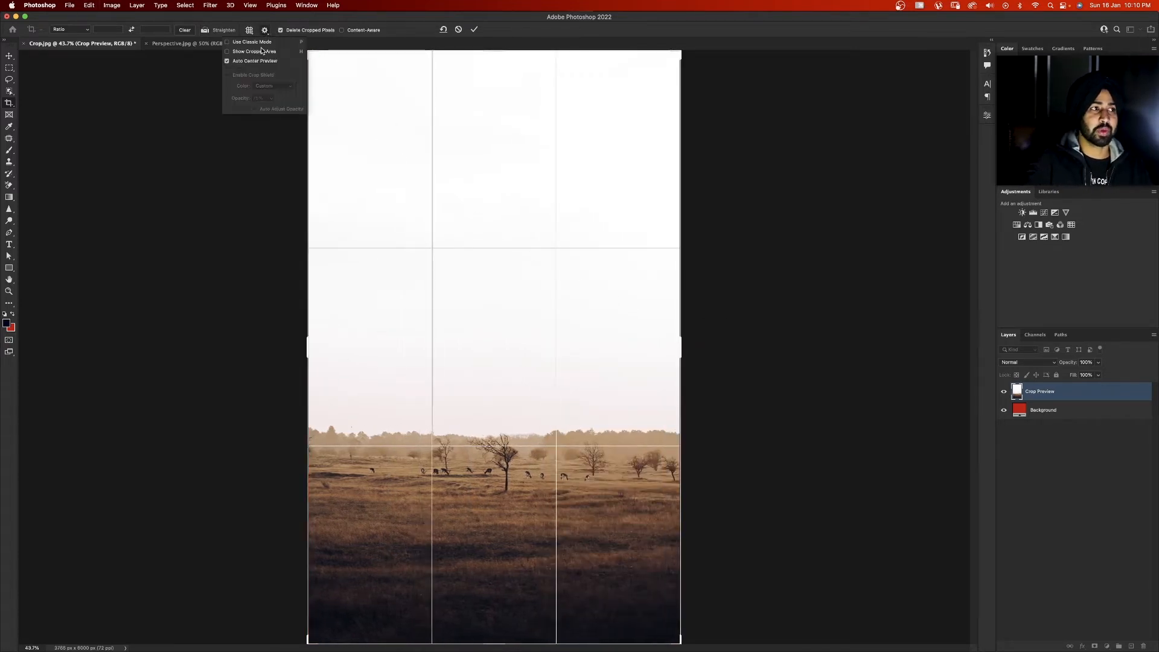
click(245, 52)
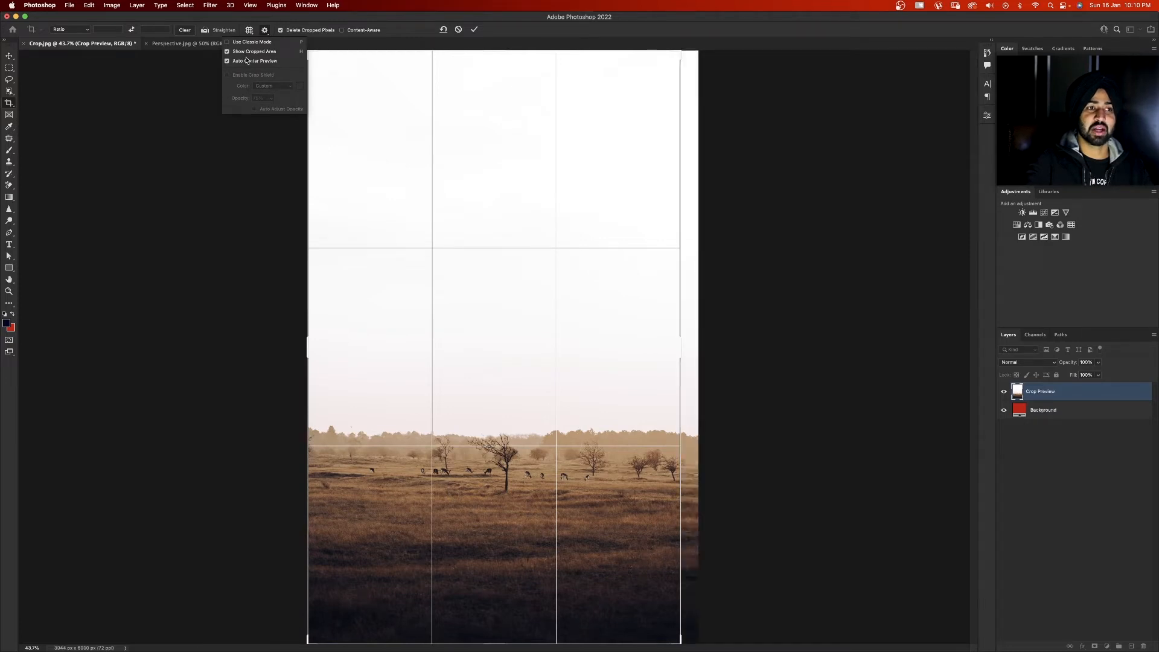
drag(685, 342, 708, 334)
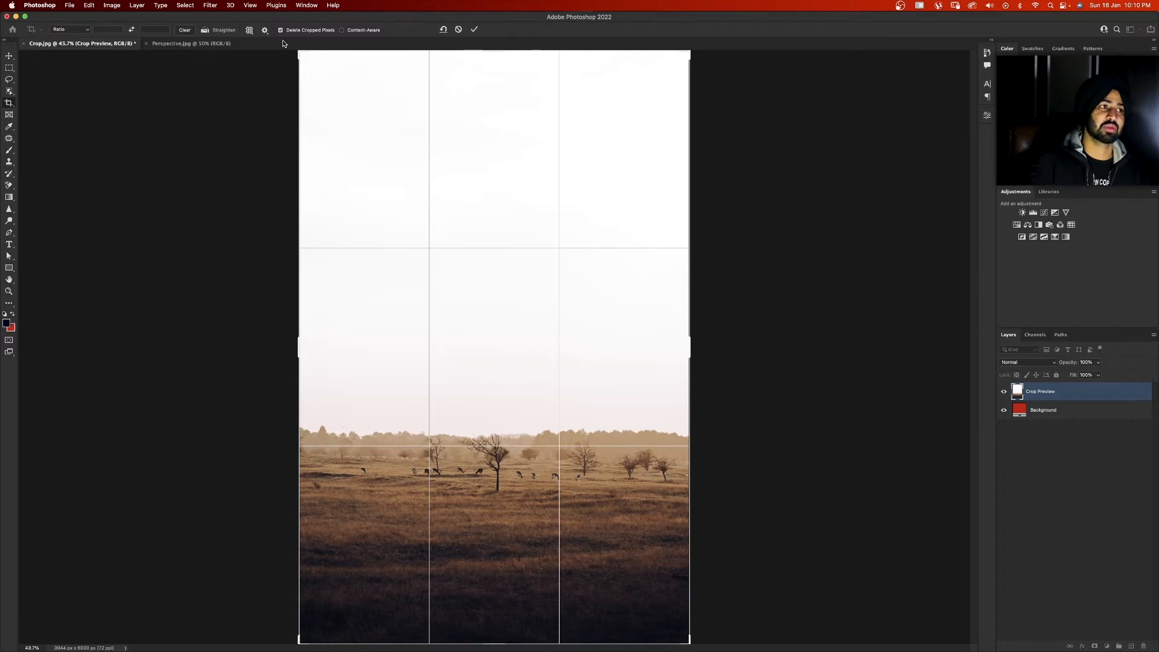
click(265, 30)
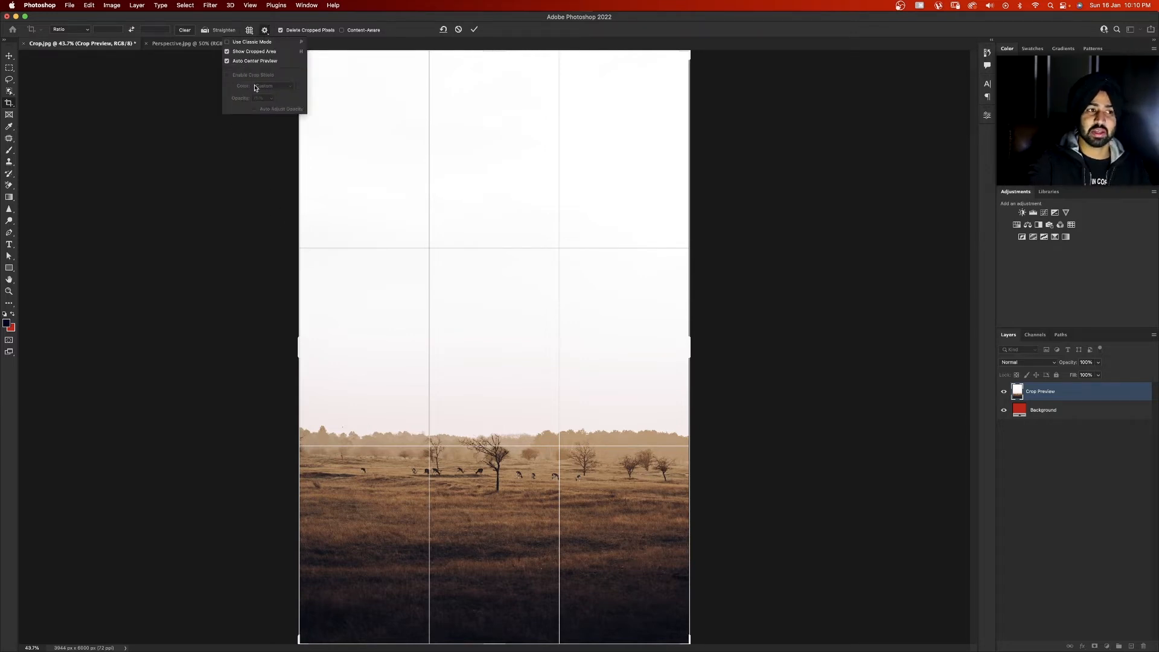
click(292, 19)
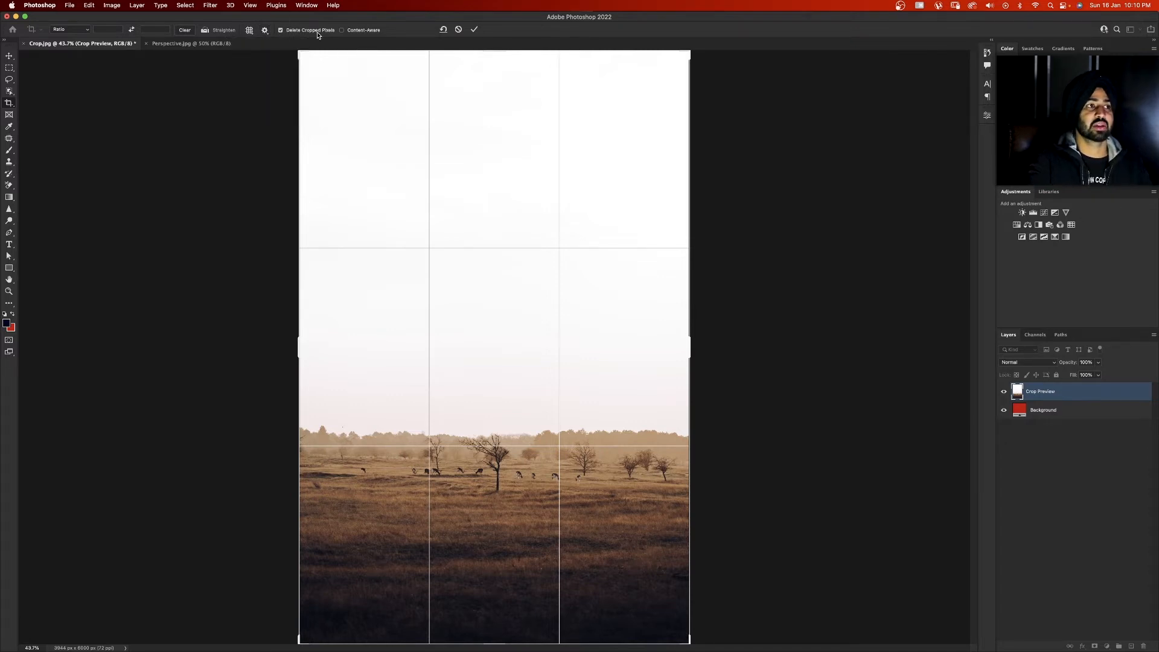
- Turn off Delete Cropped Pixels and crop the photo inward from its top-right corner to about 2714 × 3972 px
click(282, 31)
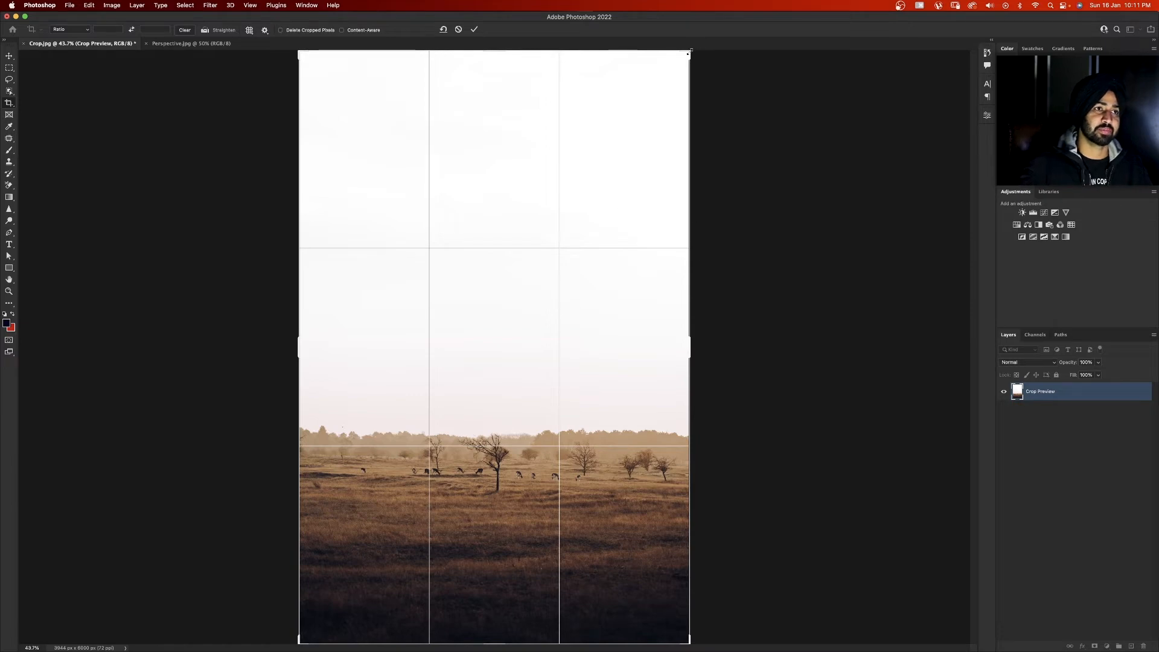
drag(690, 52, 616, 156)
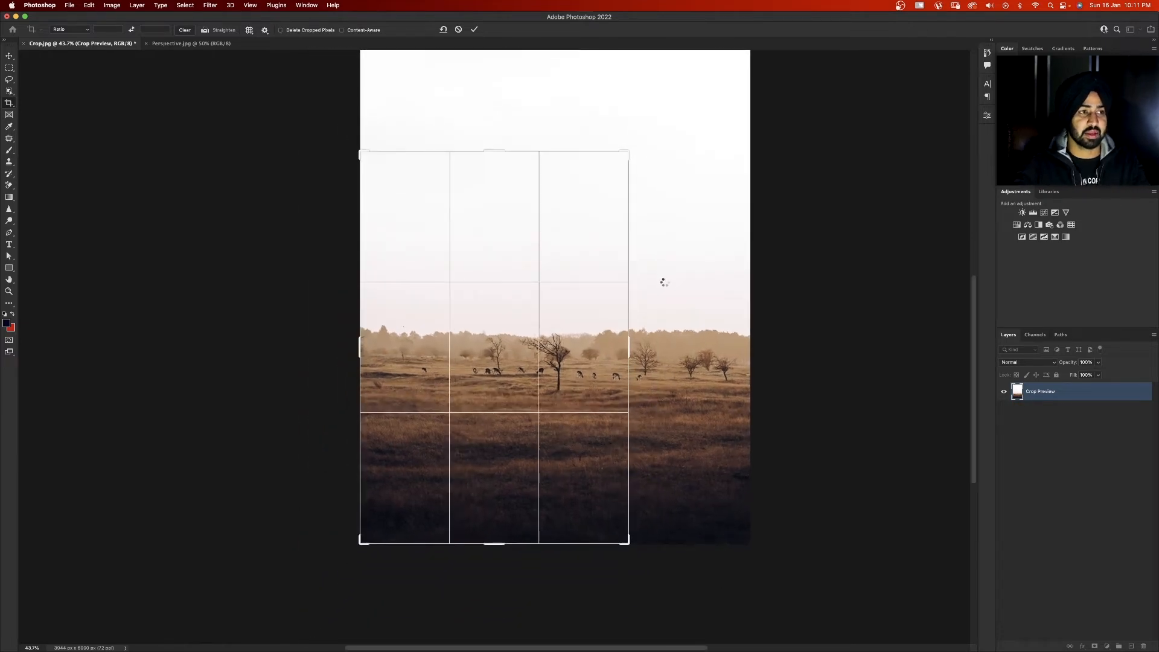
key(Return)
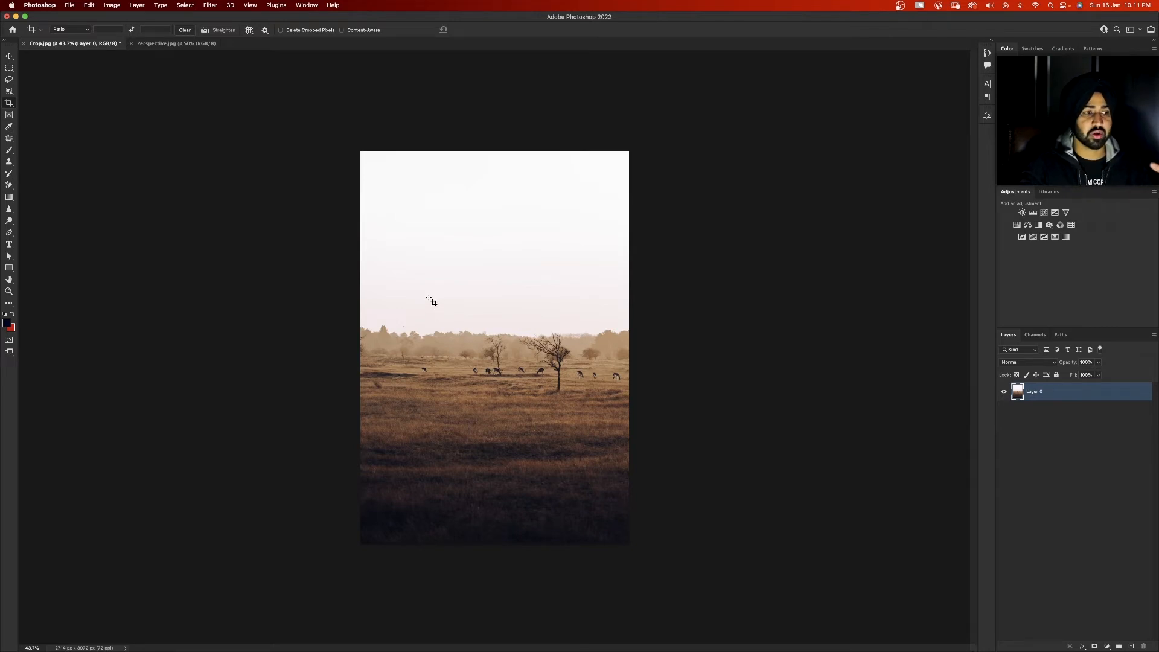
- Reopen the crop to reveal the hidden image area and reapply the same crop with Delete Cropped Pixels enabled
click(432, 300)
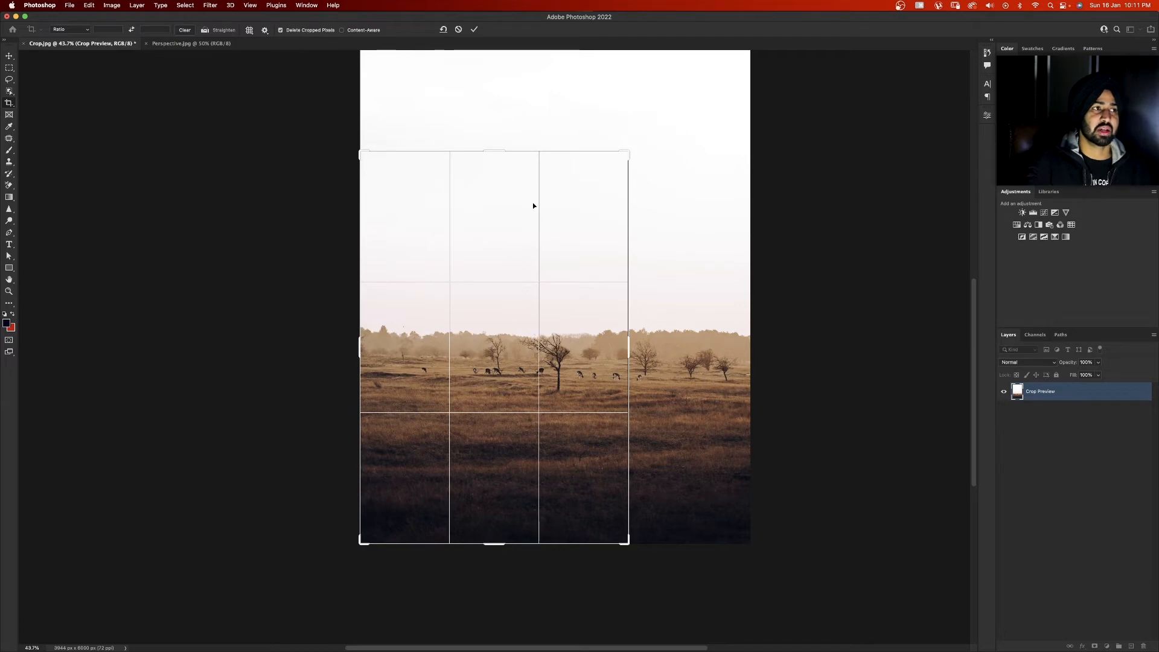
key(Return)
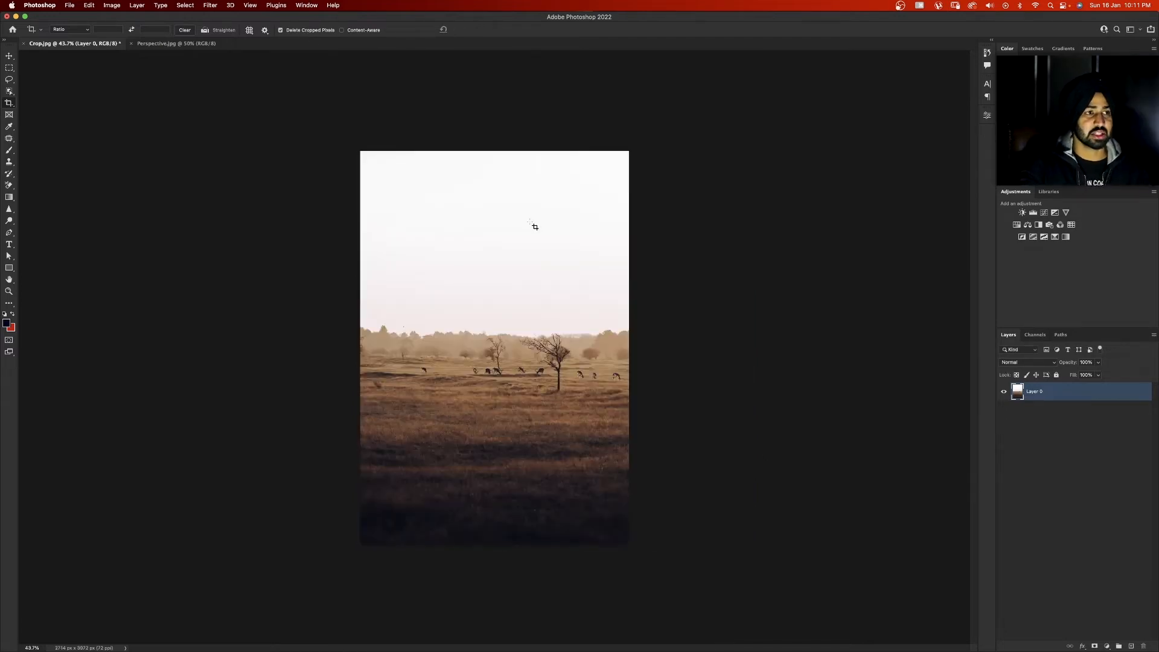
- Reopen the crop frame on the cropped photo to examine whether any image remains outside it, and cancel it
click(521, 222)
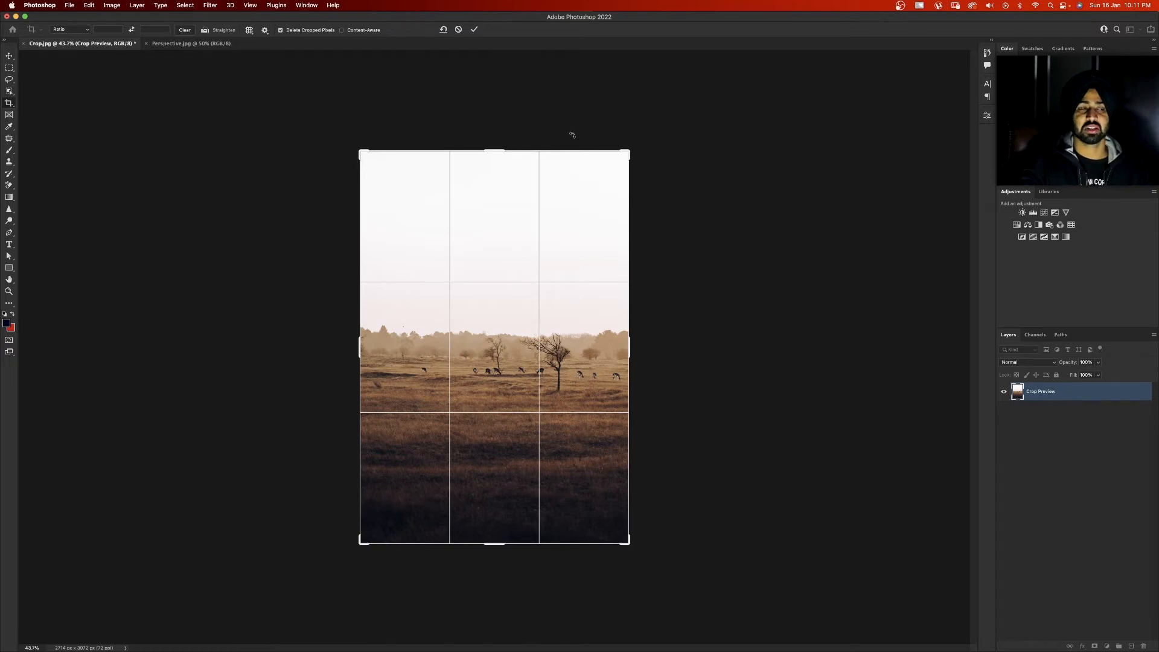
key(Escape)
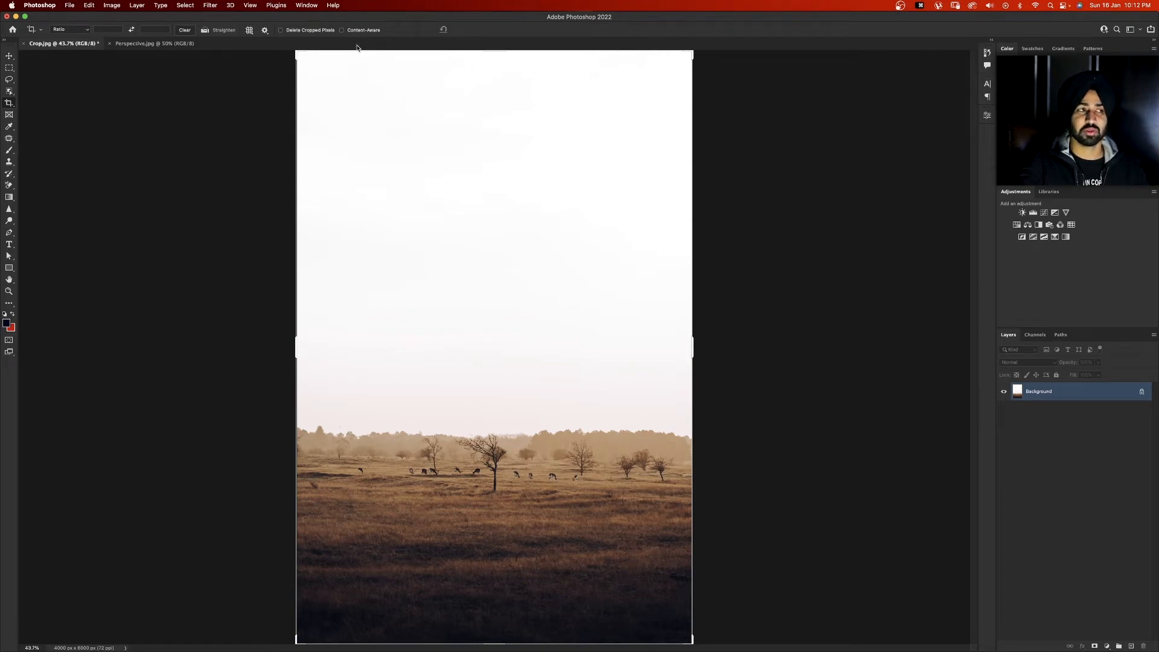
- Crop out most of the sky and extend both sides to about 4949 × 2482 px with Content-Aware enabled, and apply the crop
drag(507, 51, 507, 227)
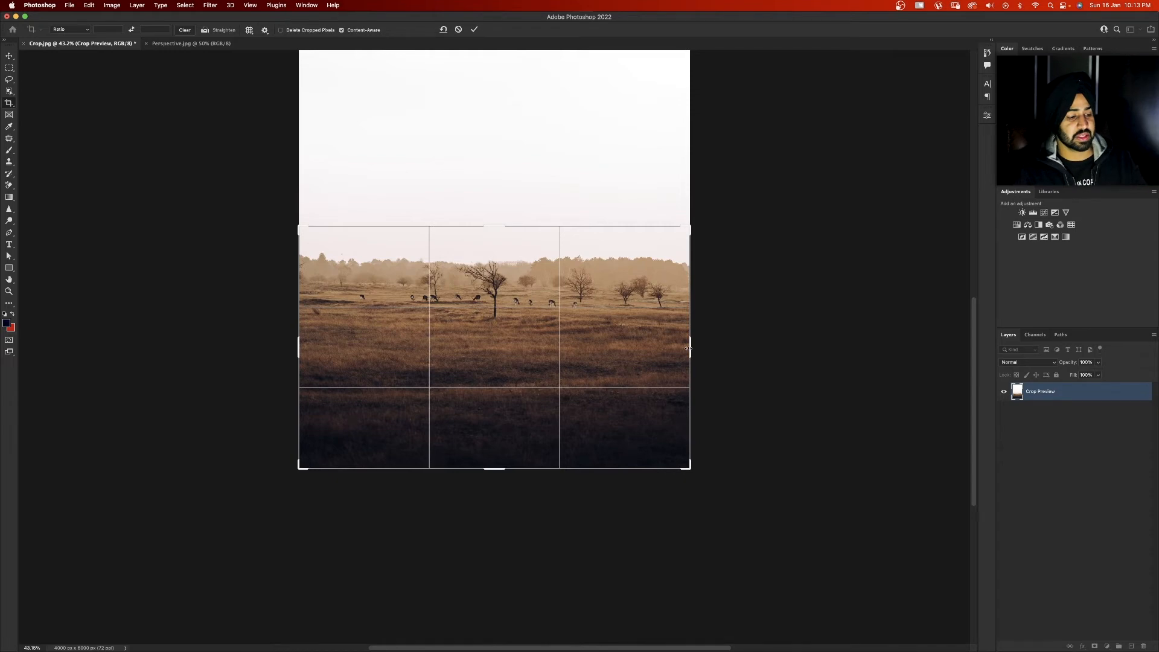
drag(689, 348, 736, 353)
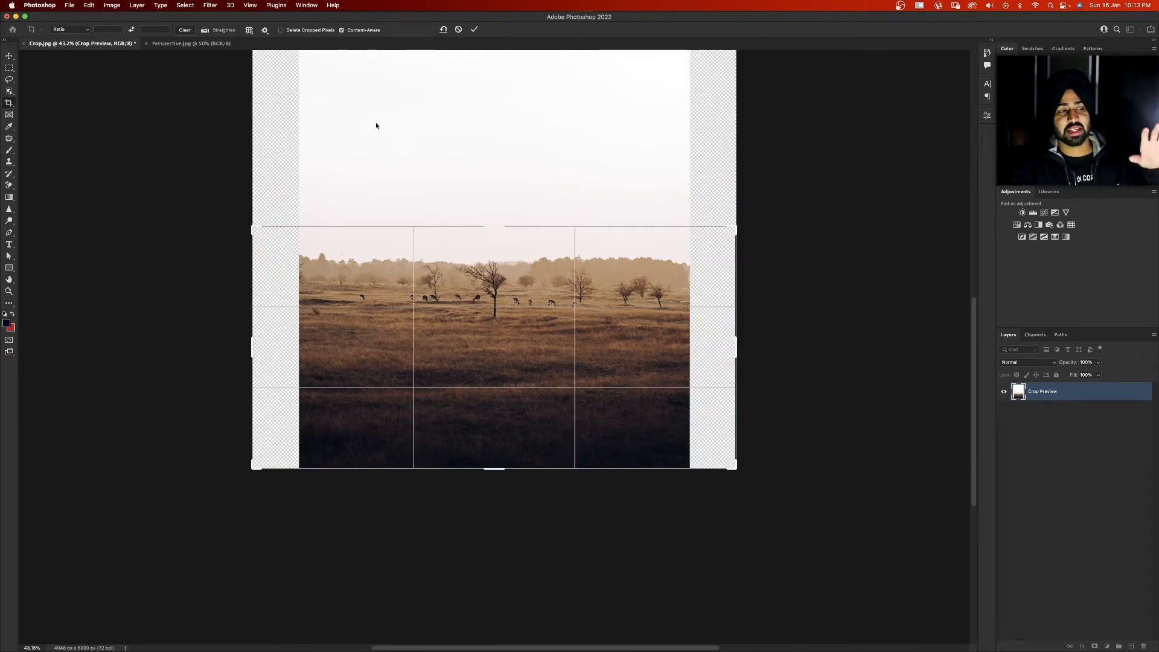
scroll(363, 115, up, 4)
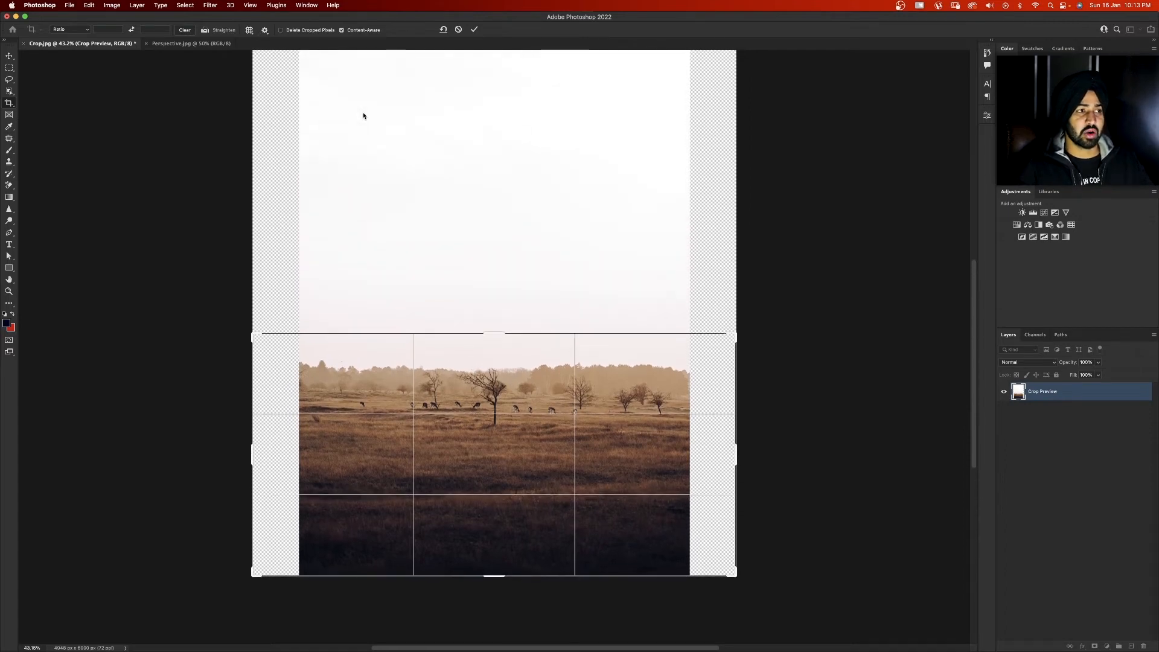
scroll(363, 115, up, 1)
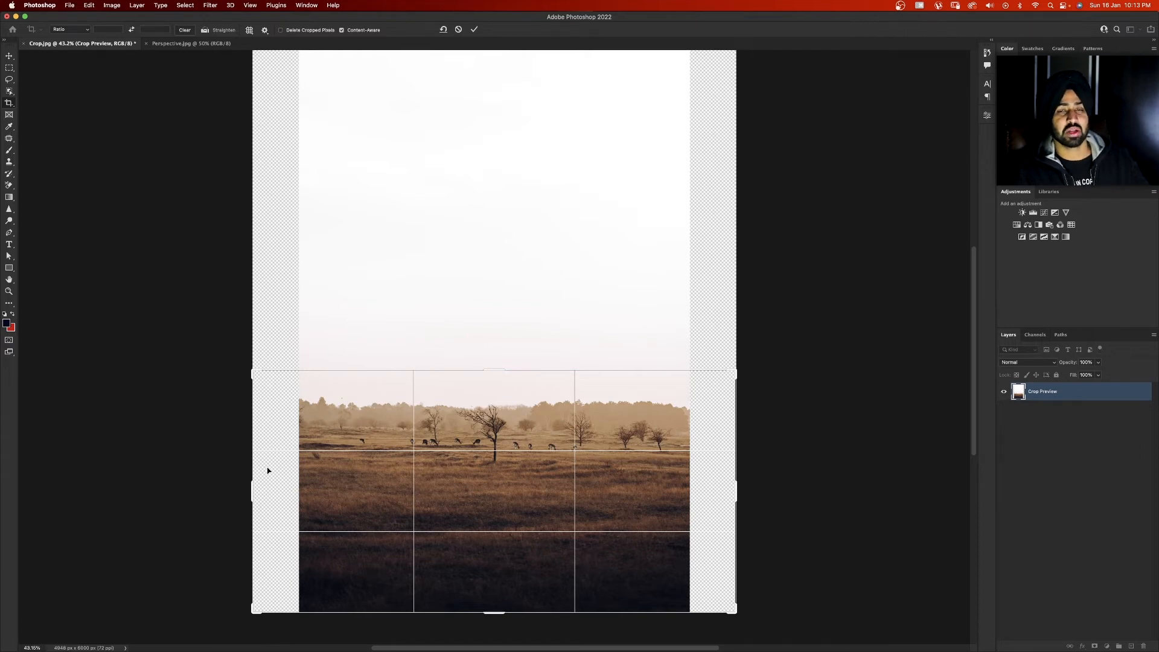
click(474, 30)
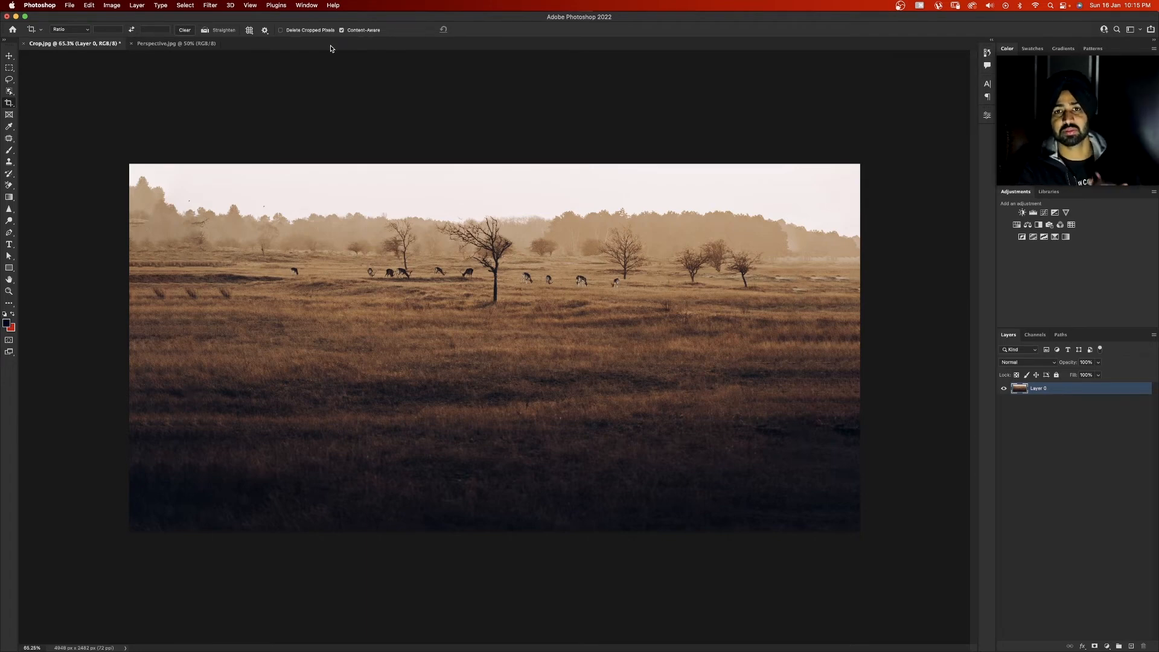
- Switch to the Perspective.jpg document and select the Perspective Crop tool
click(160, 45)
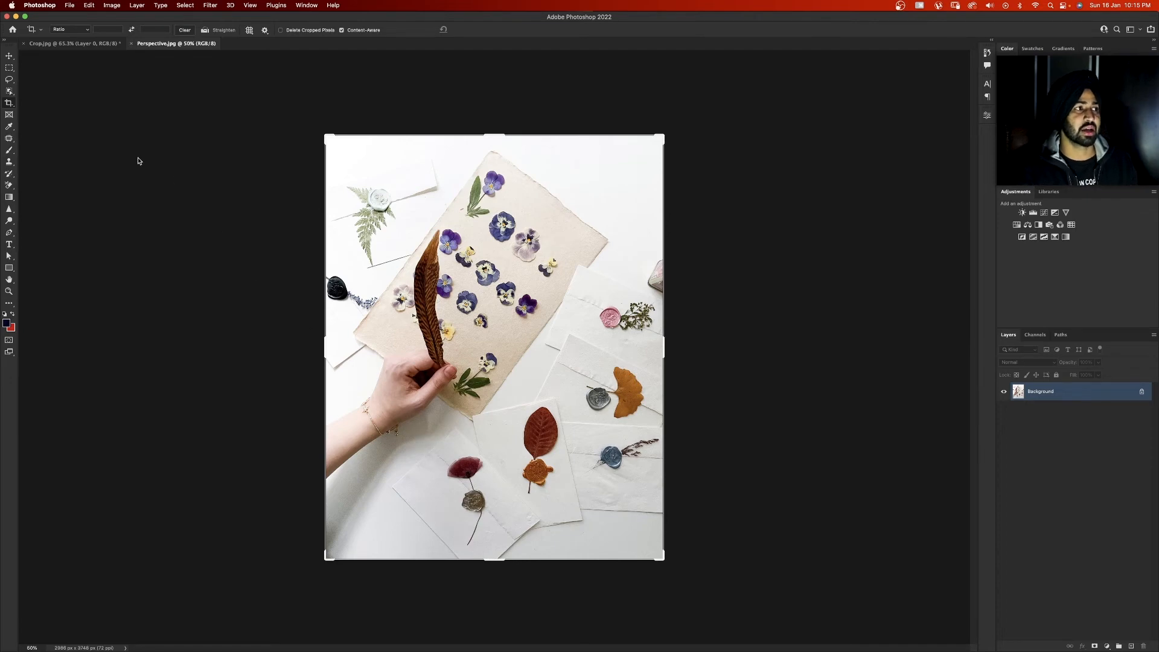
right_click(9, 104)
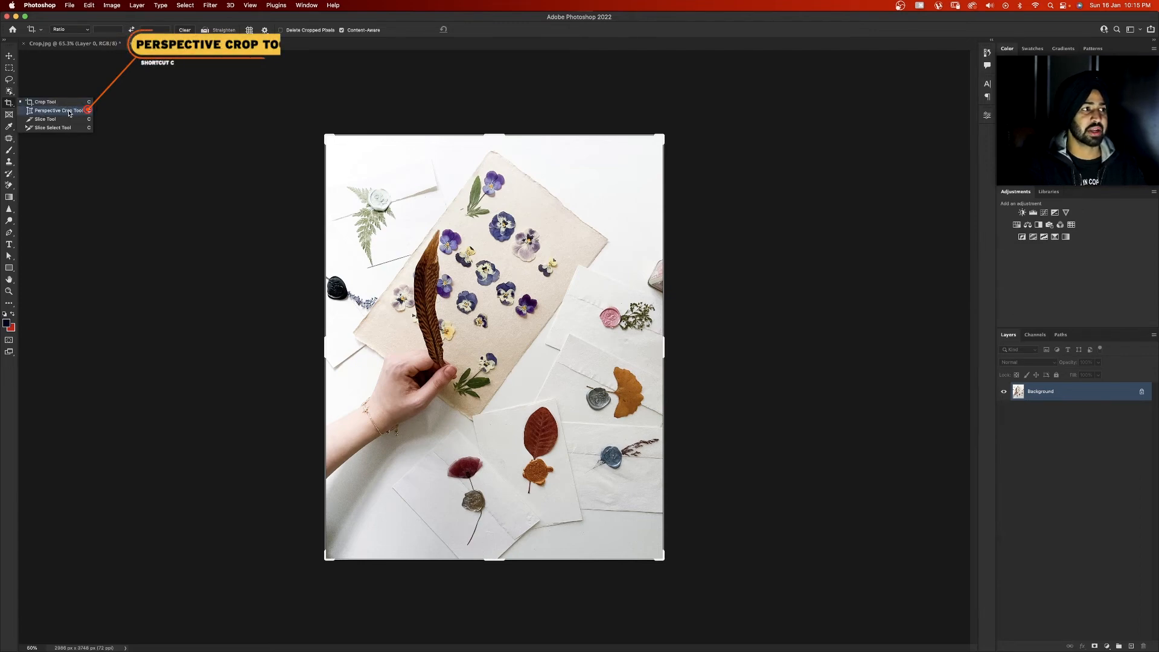
click(37, 110)
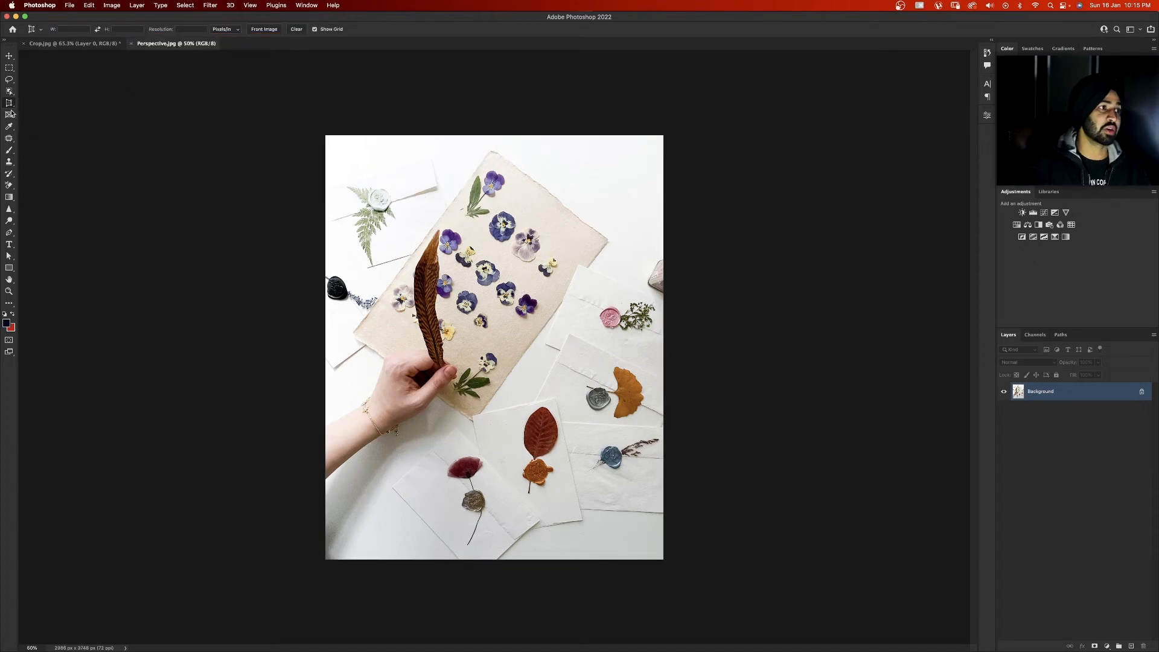
click(9, 104)
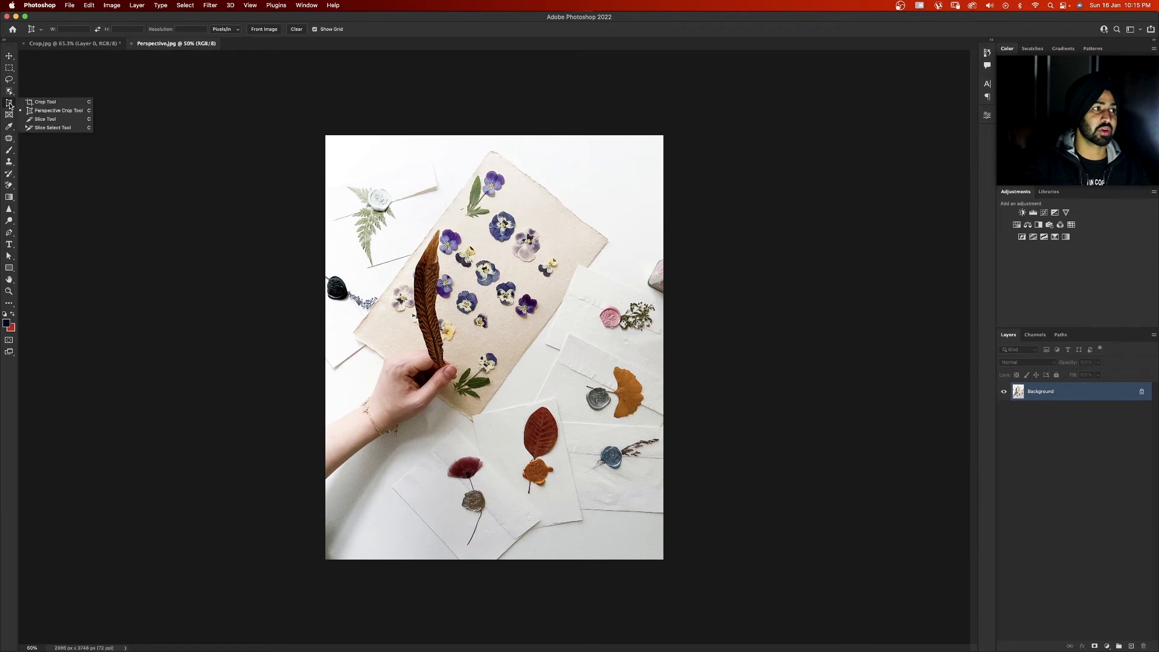
click(53, 117)
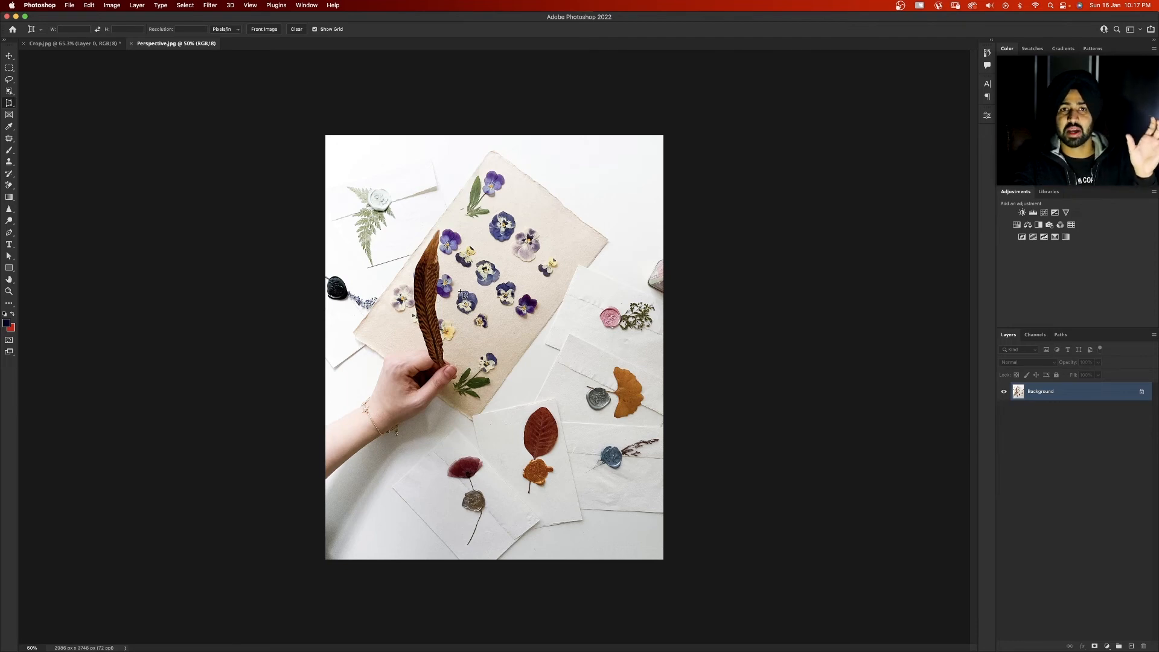
- Outline the tilted floral paper with a perspective crop by marking its four corners
click(490, 150)
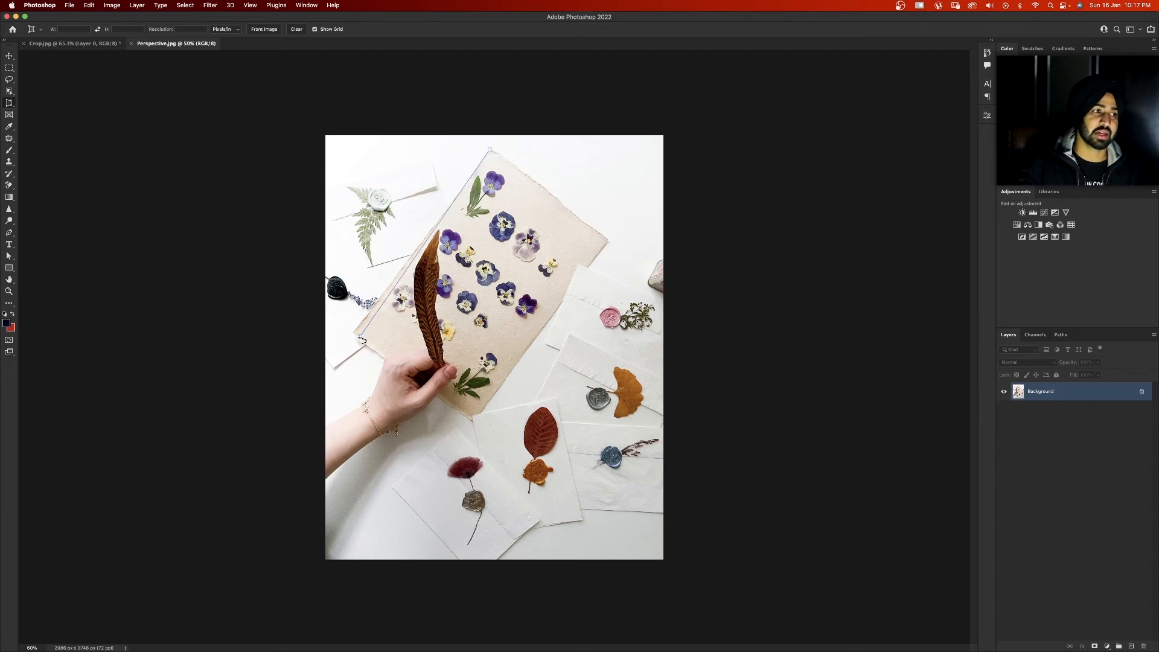
click(353, 334)
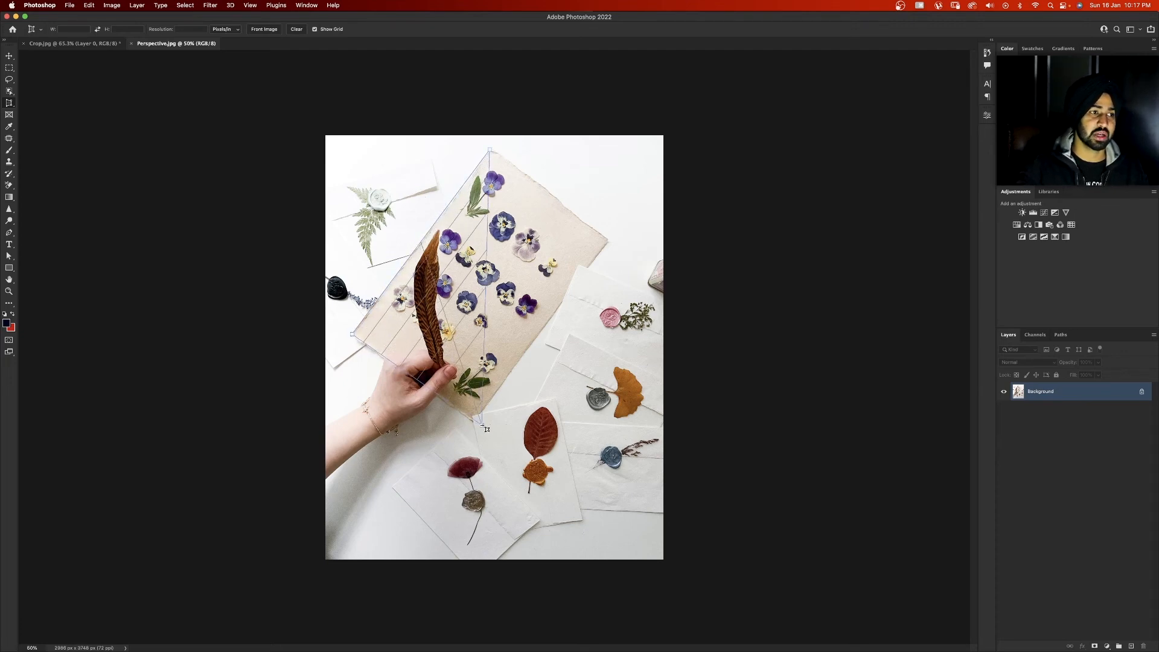
click(475, 422)
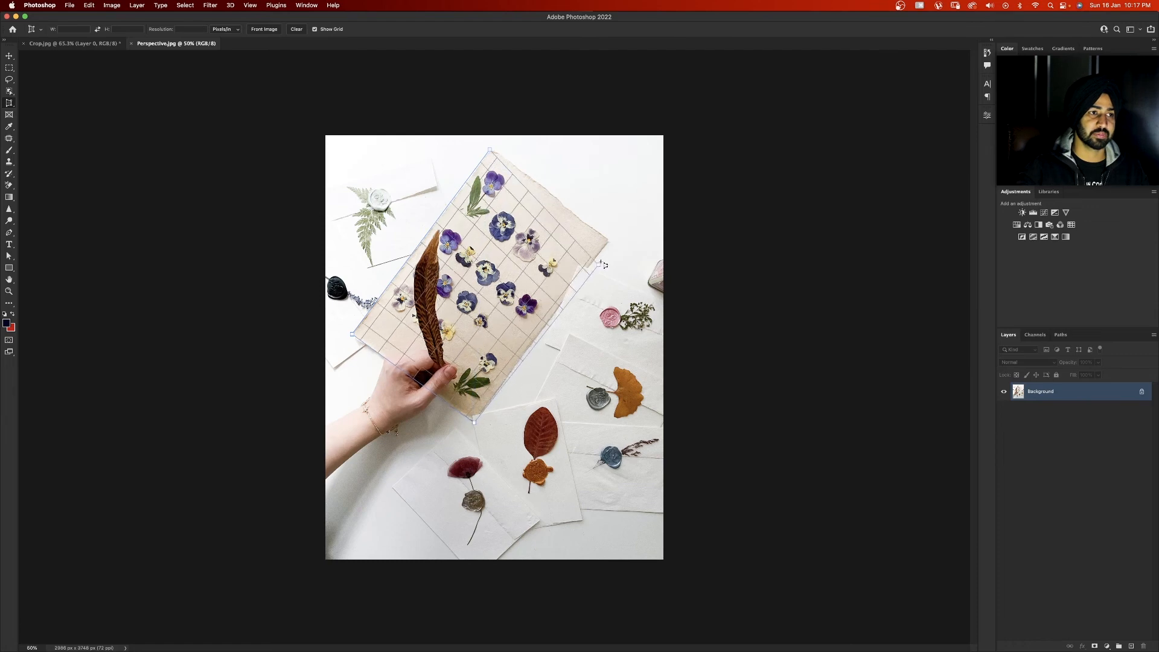
click(607, 241)
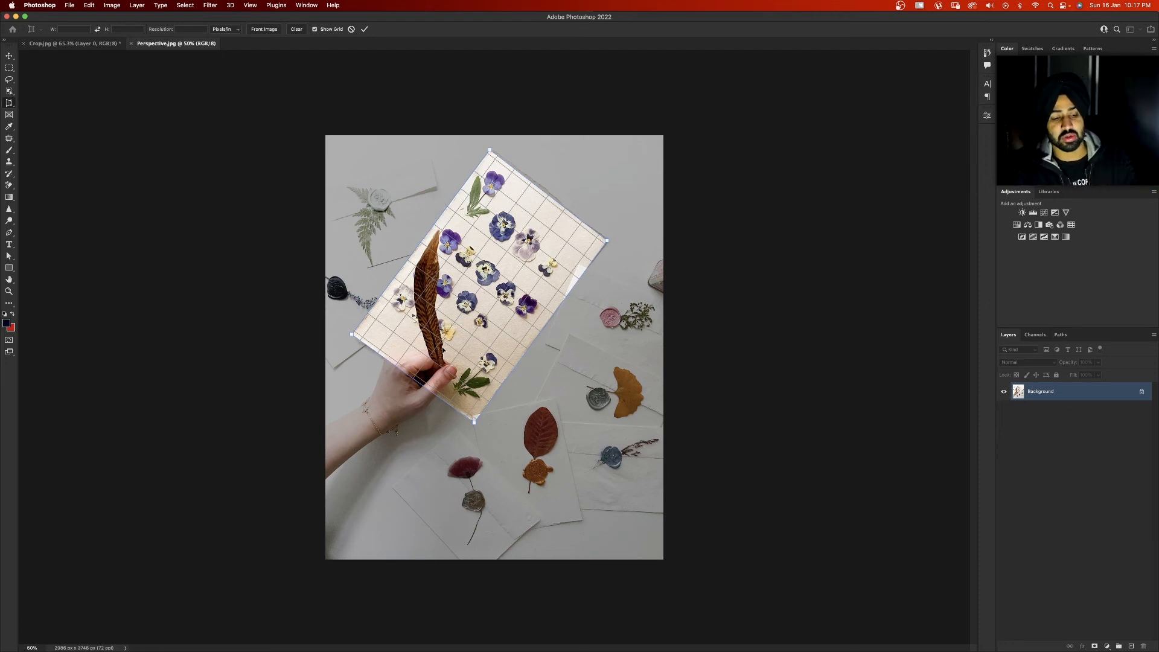
key(Return)
- Try filling the perspective crop's width, height and resolution from the front image, and clear these values again
key(super+0)
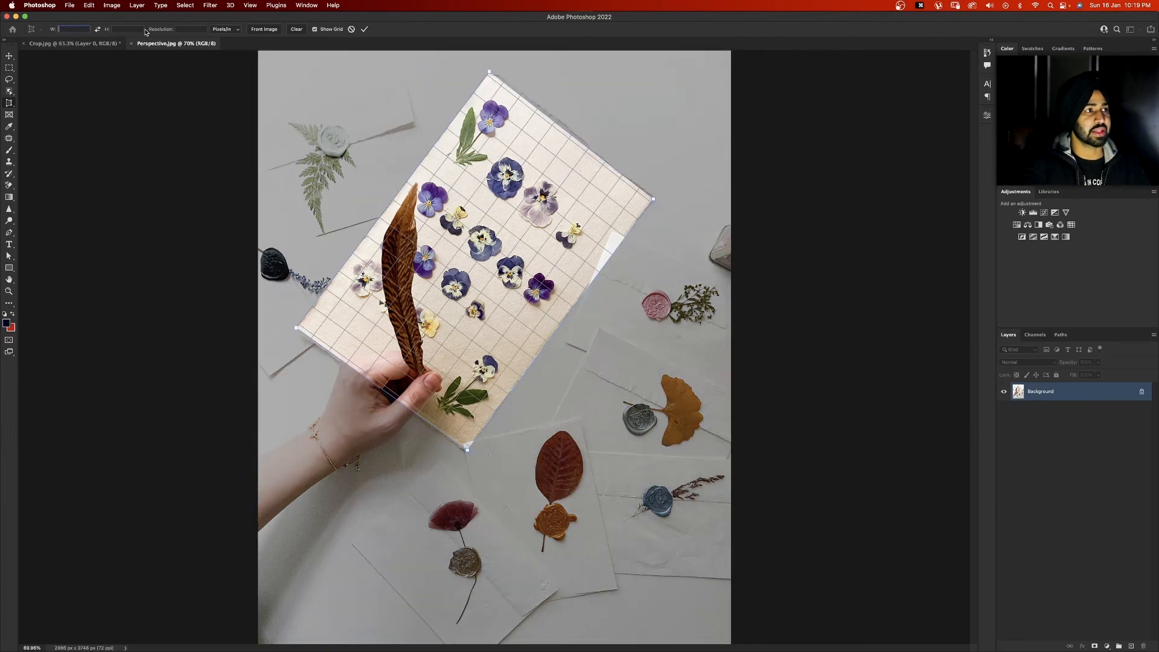
click(133, 31)
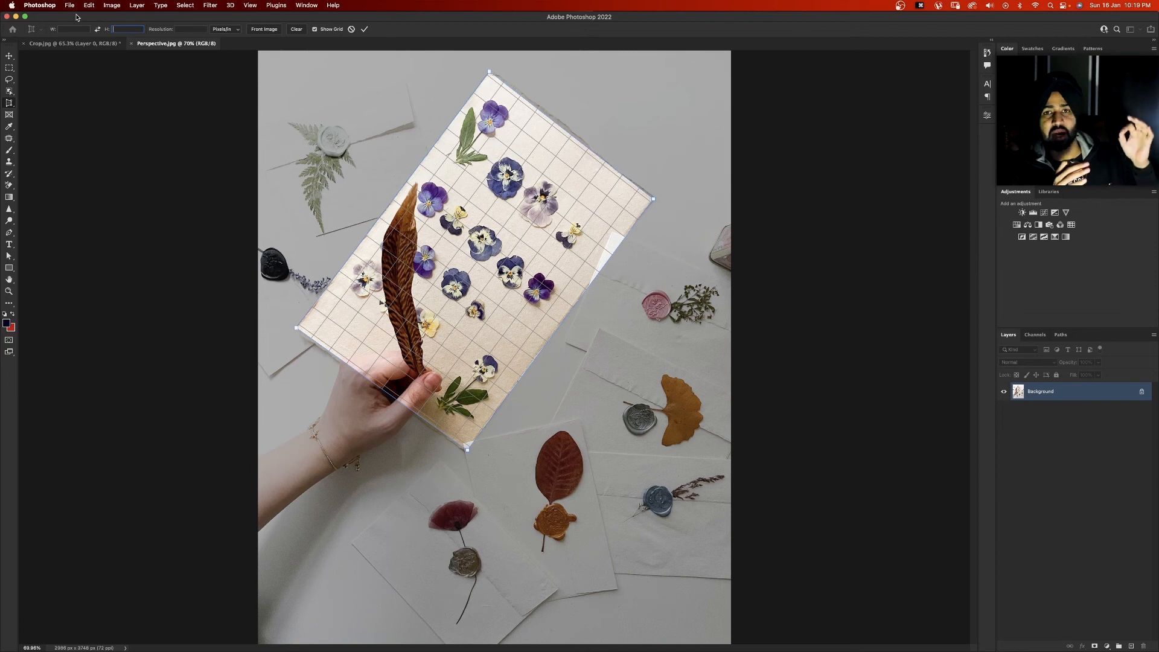
click(264, 30)
key(Tab)
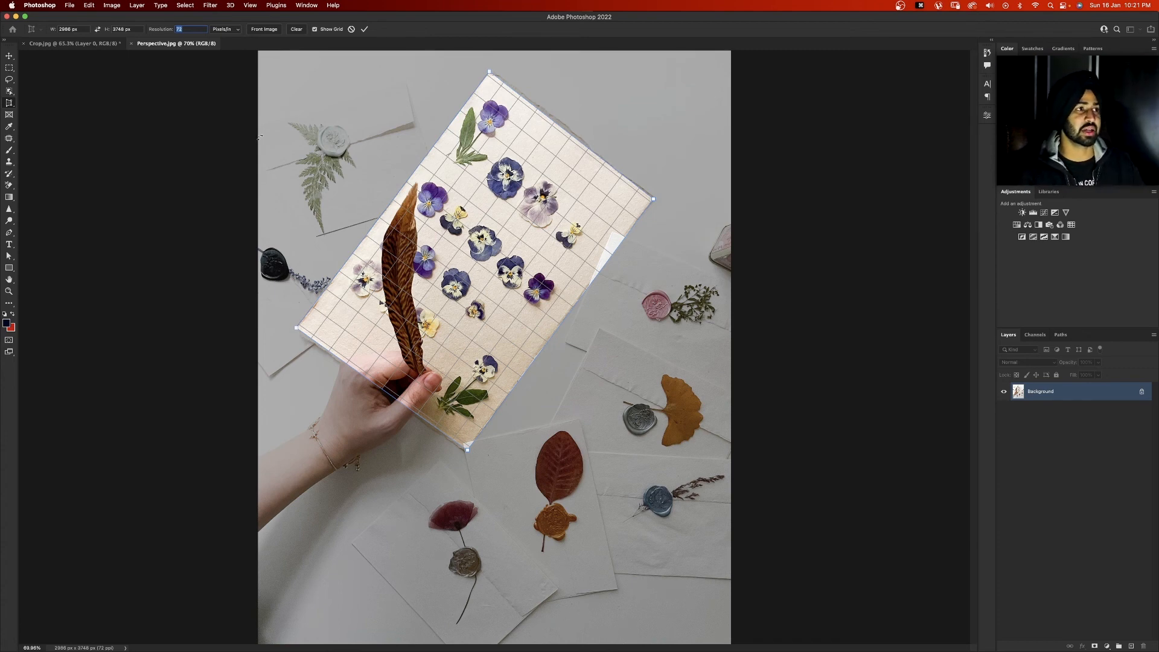
key(BackSpace)
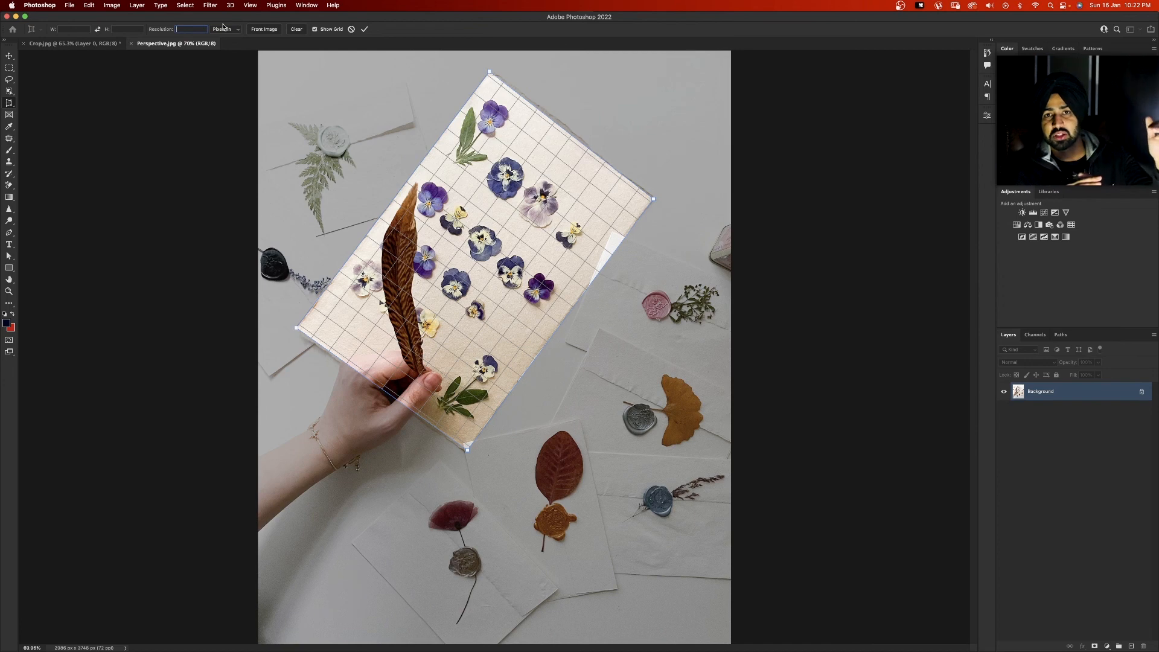
- Switch the perspective crop's grid off and back on, and apply the crop to the floral paper
click(324, 30)
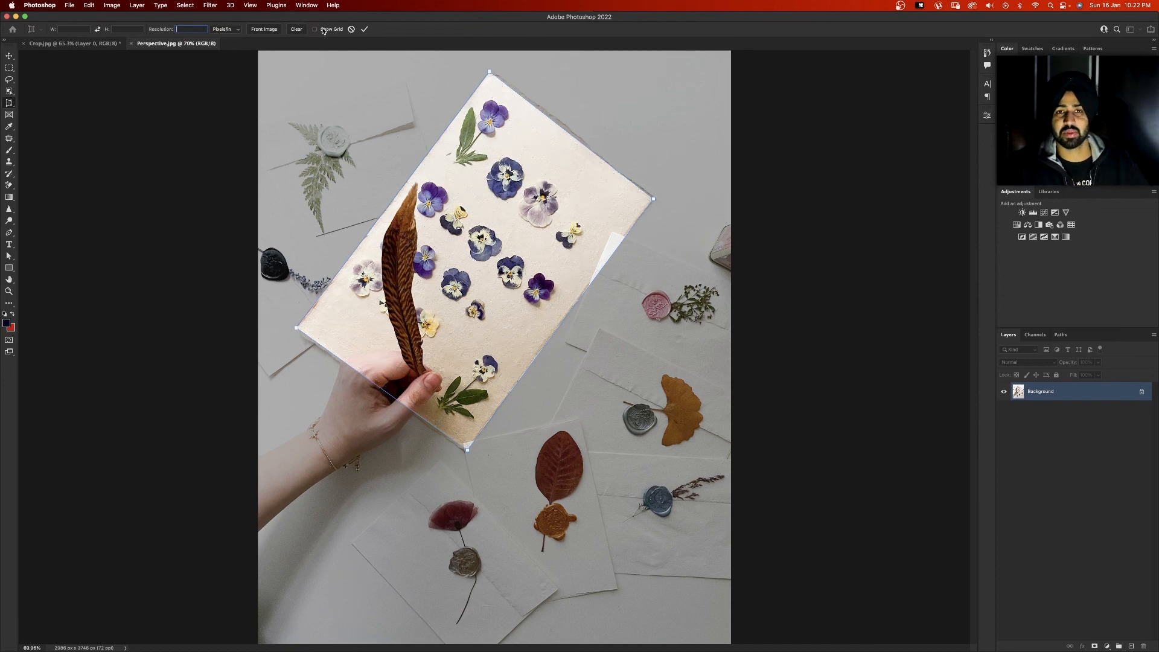
click(324, 29)
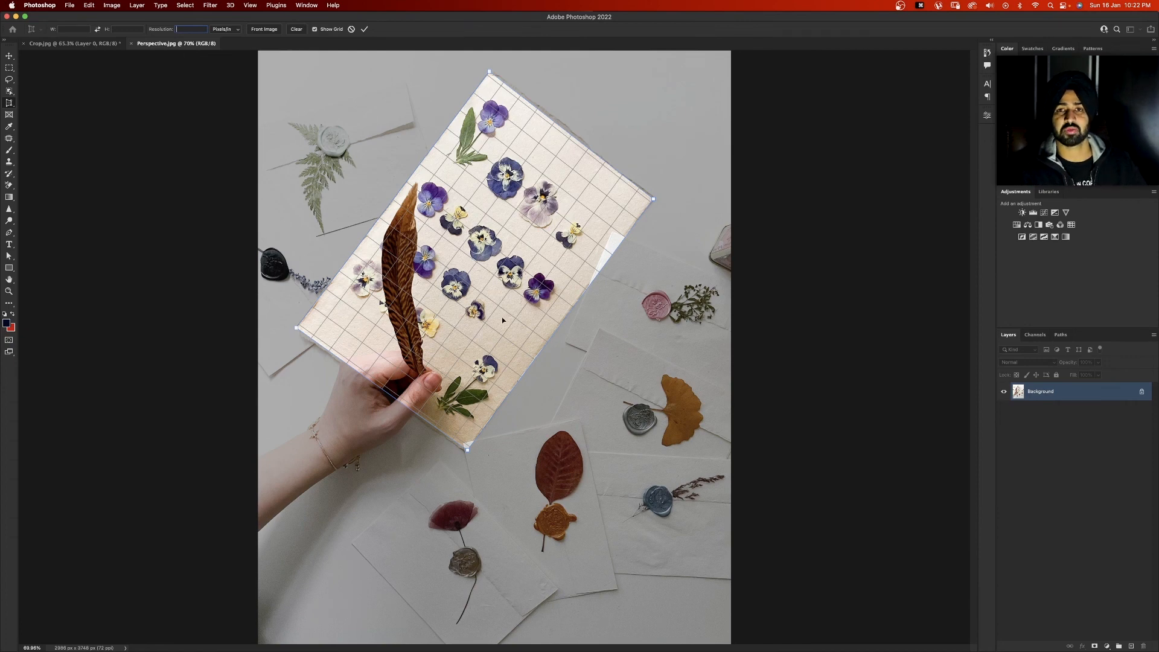
click(364, 30)
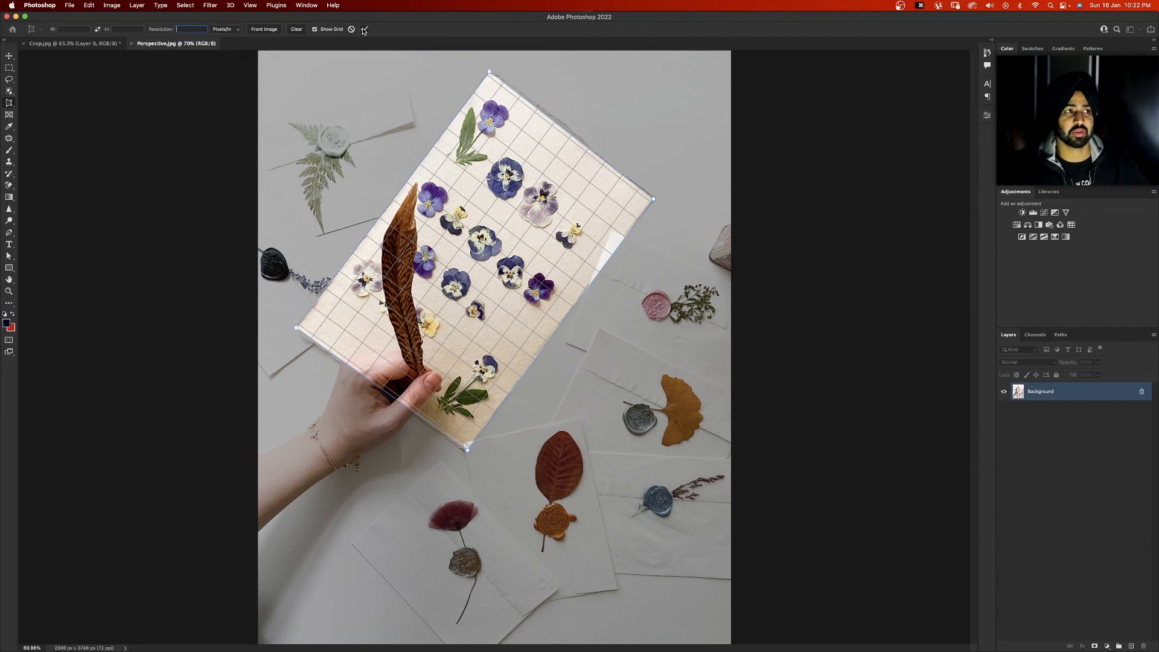